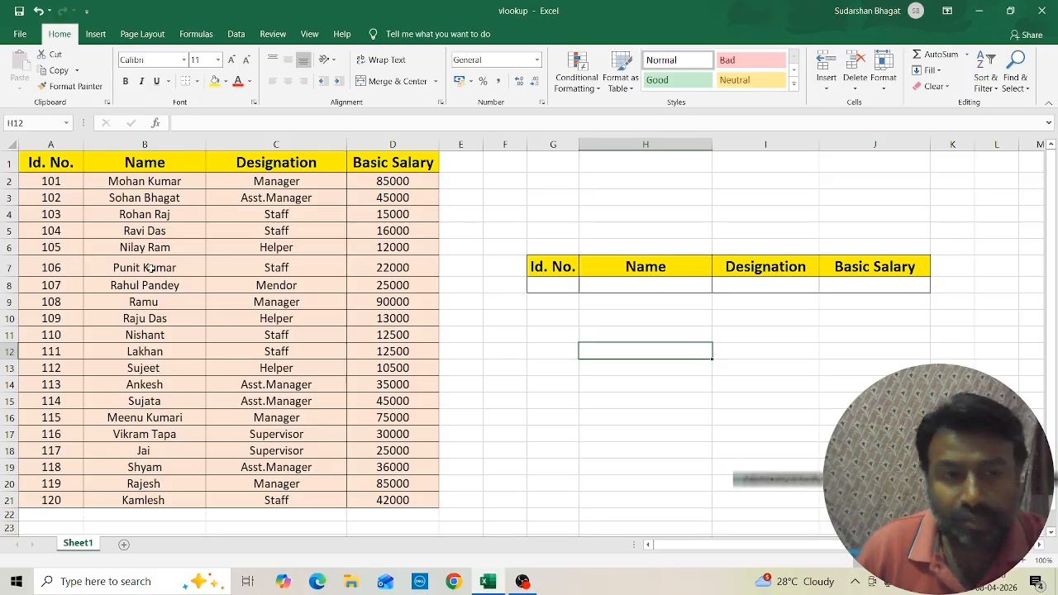
Enter the Id. No. listed in A6 into cell G8 of the small lookup table
click(563, 290)
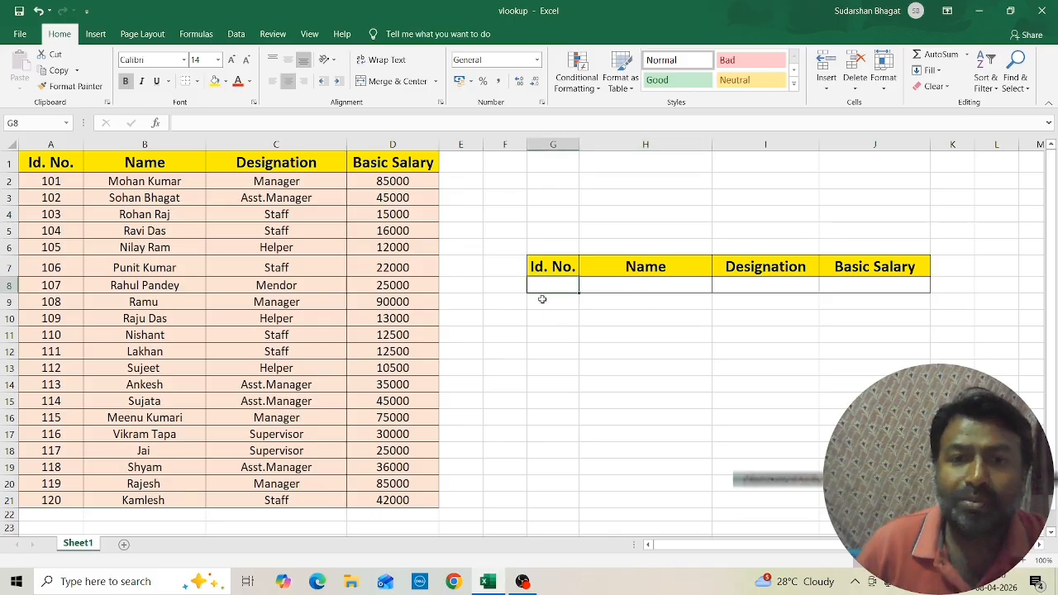
text(105)
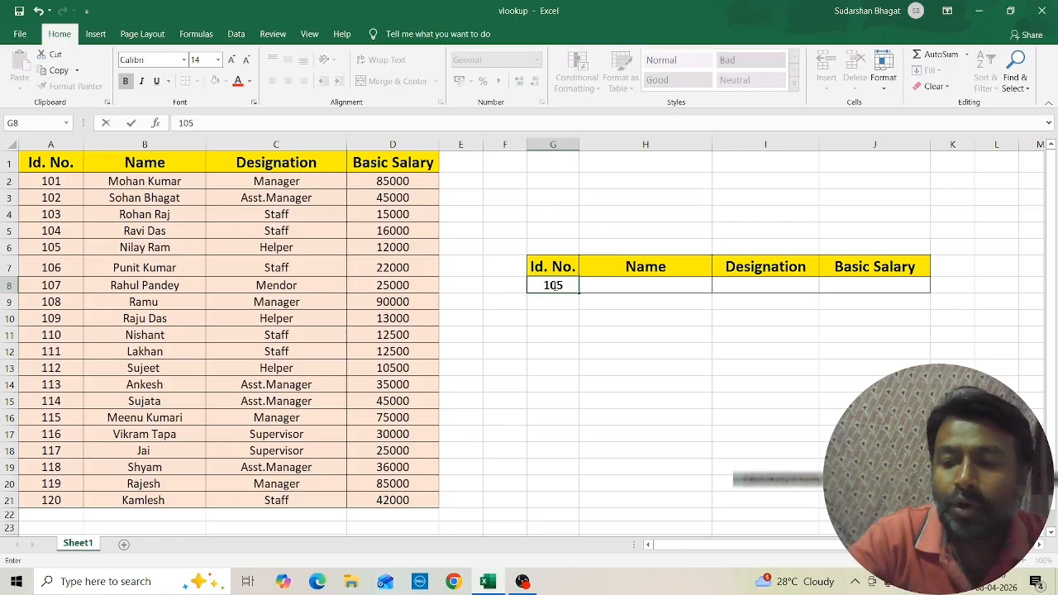
key(Return)
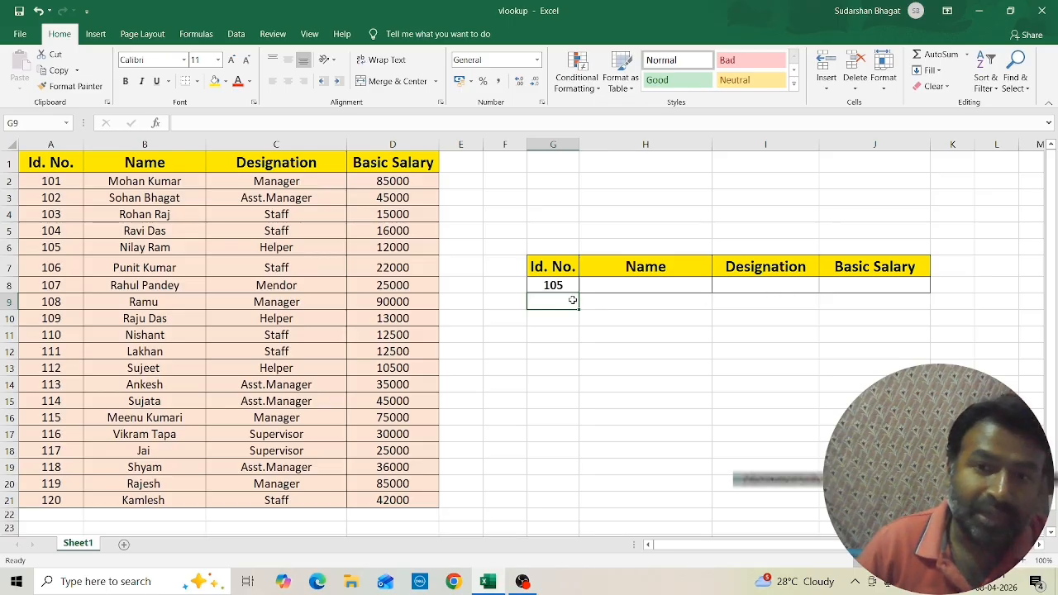
Begin a VLOOKUP formula in the Name cell H8 with G8 as the lookup value
click(618, 285)
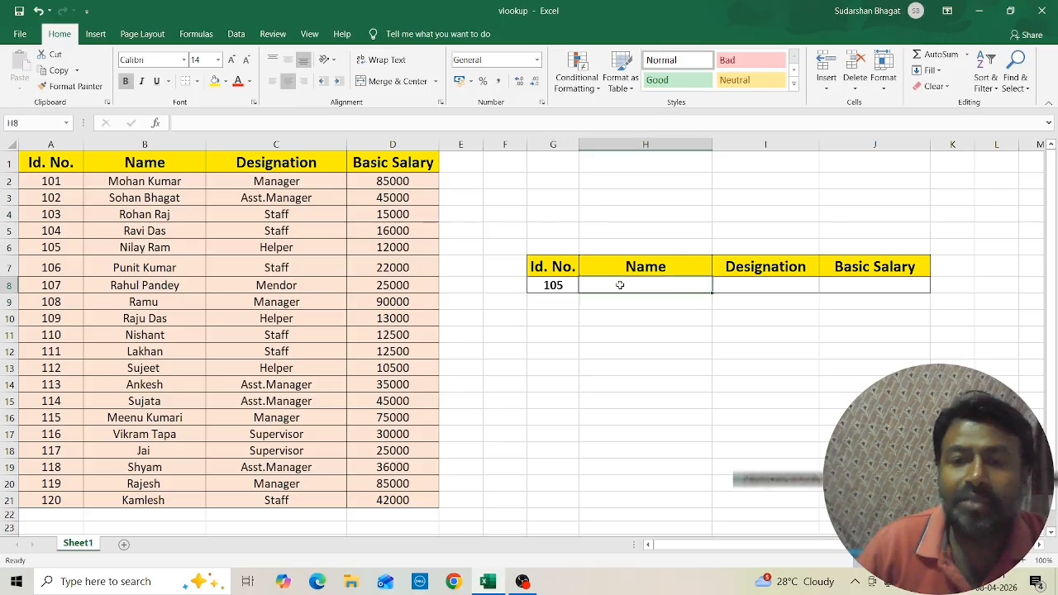
text(=)
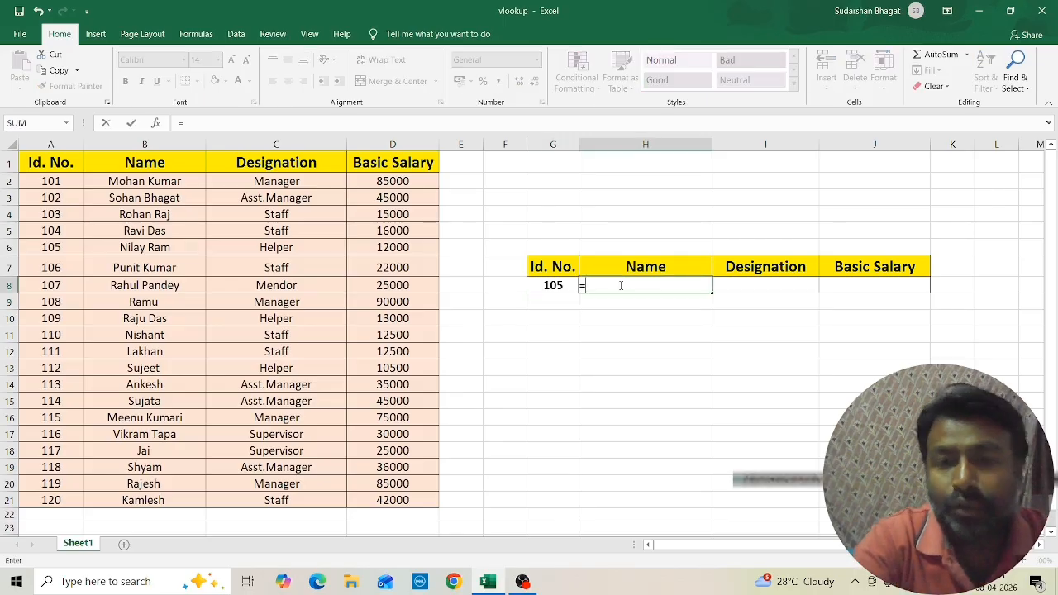
text(vloo)
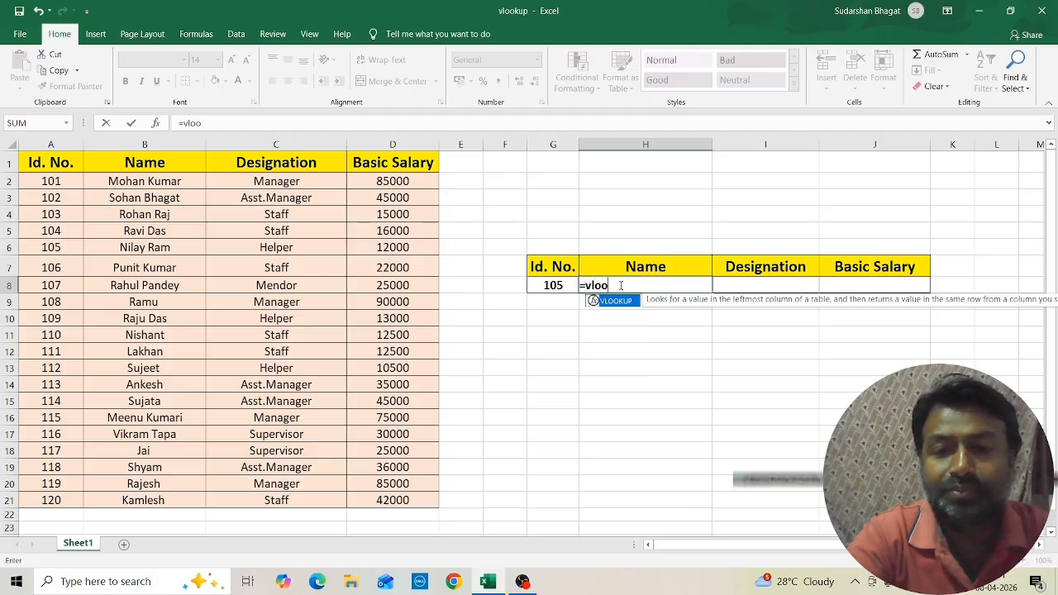
text(ku)
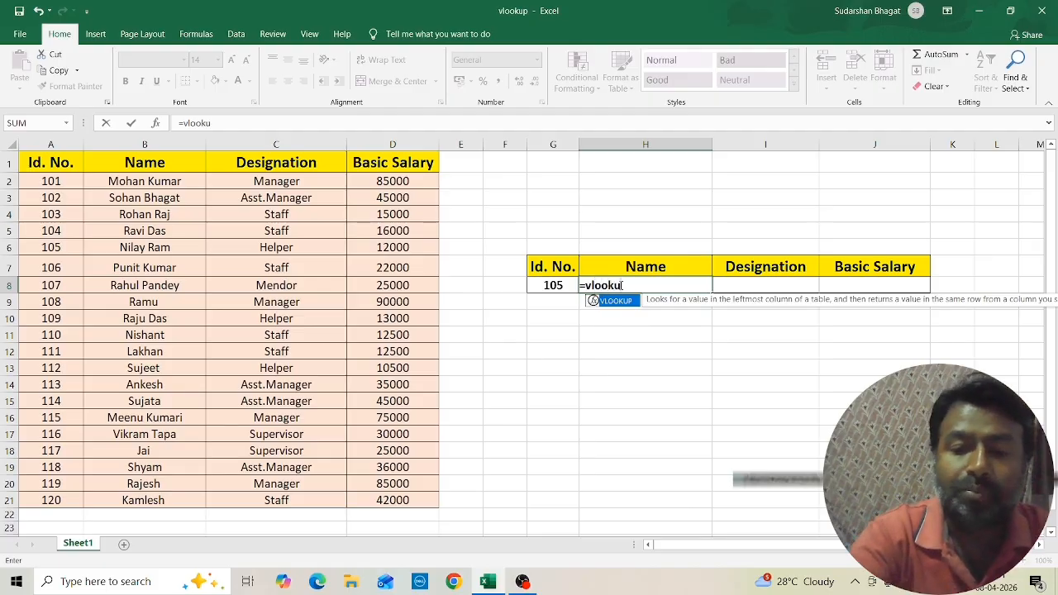
text(p()
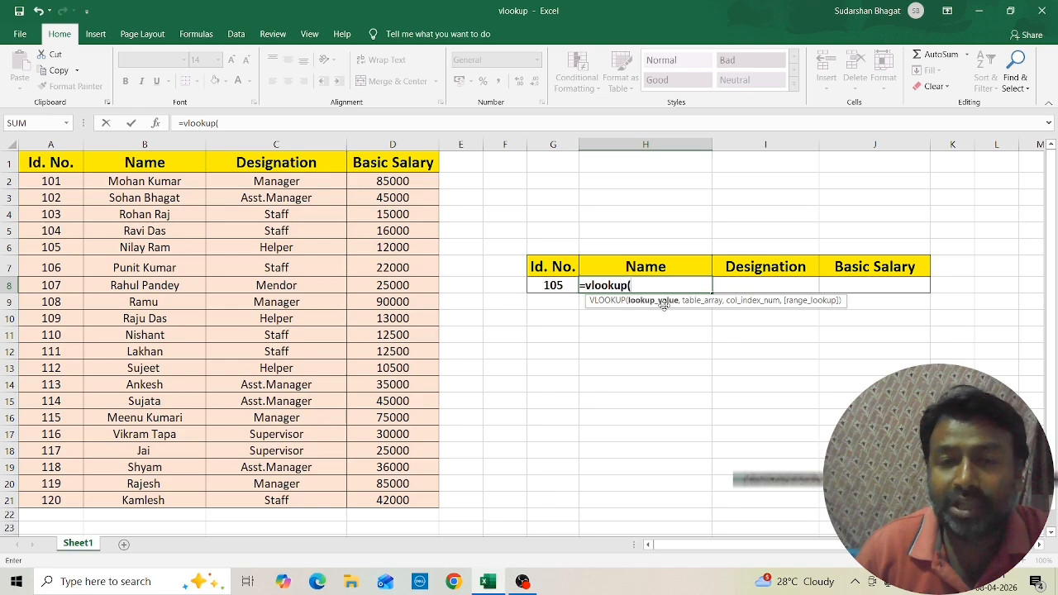
click(560, 284)
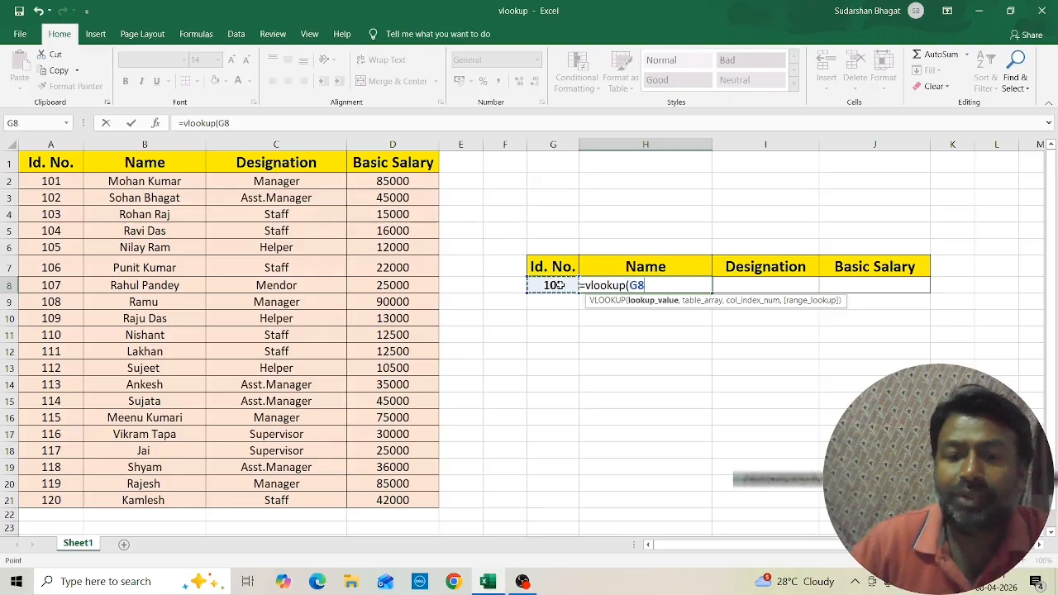
text(,)
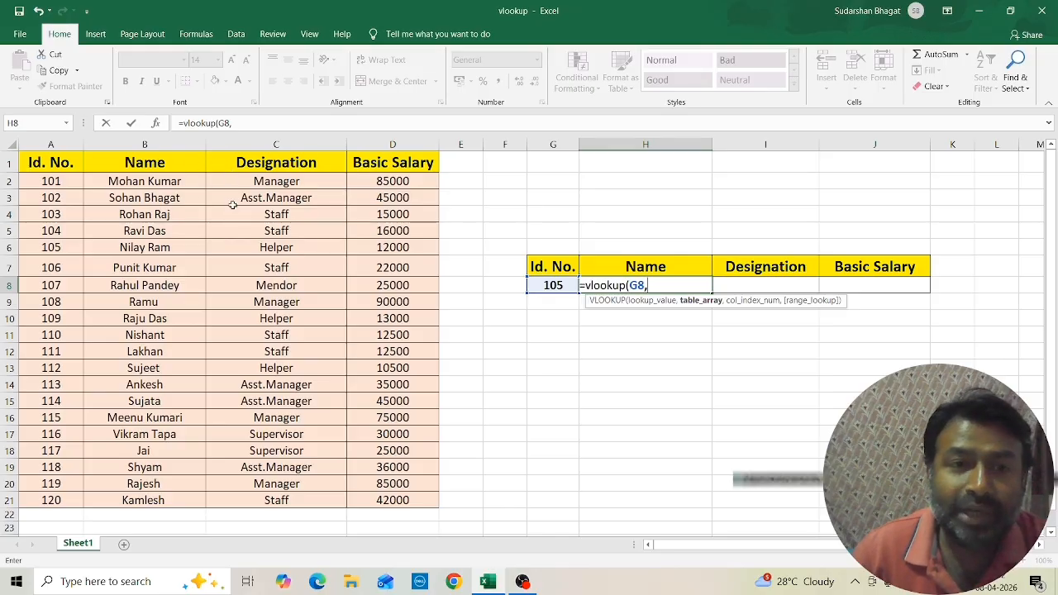
Set the table array of the H8 formula to the whole employee table, A1:D21
click(44, 163)
drag(45, 162, 388, 498)
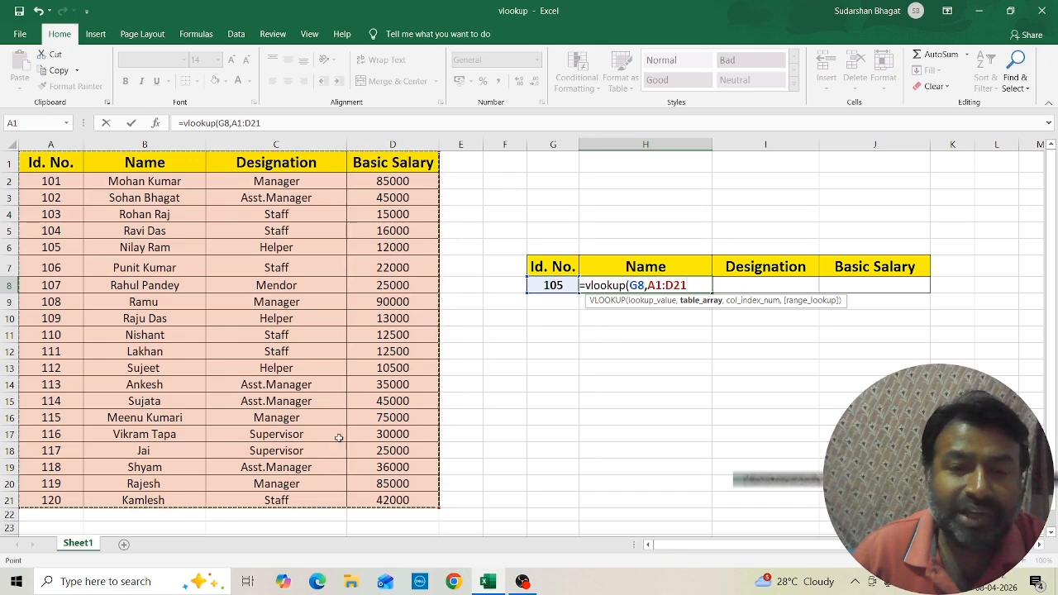
click(43, 162)
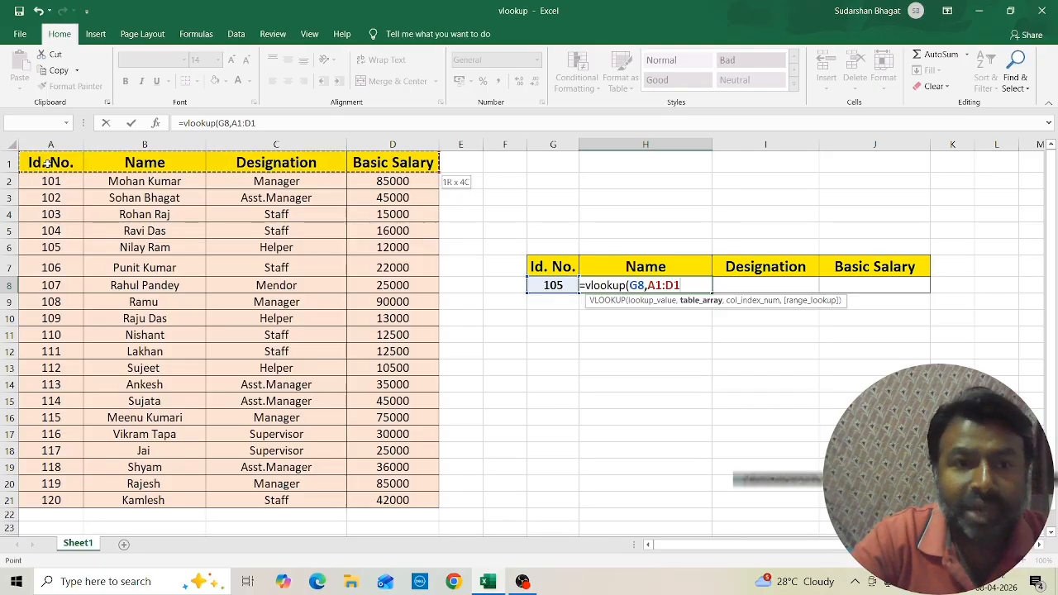
key(ctrl+shift+Down)
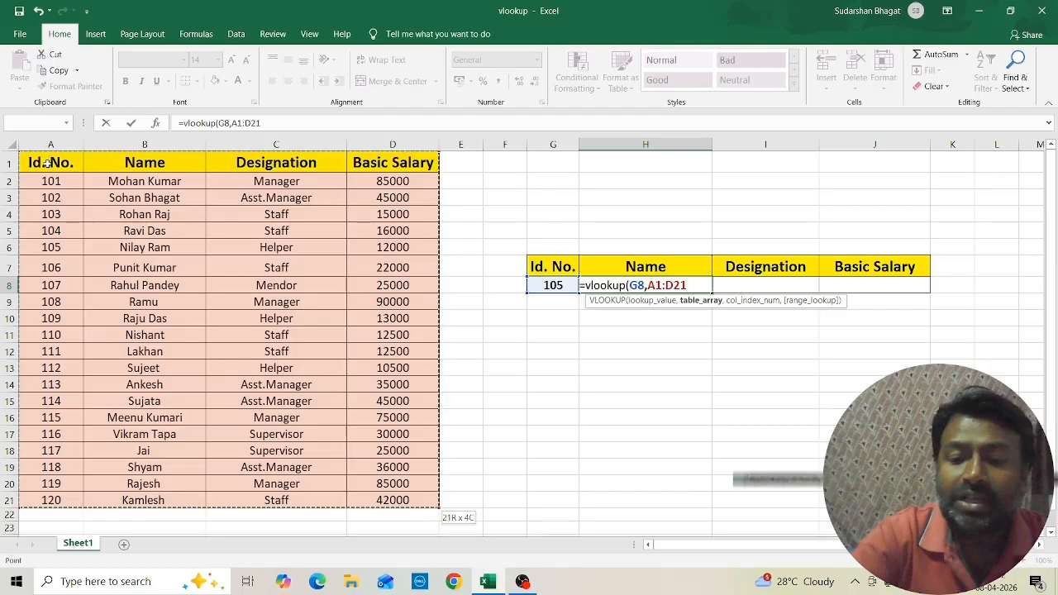
text(,)
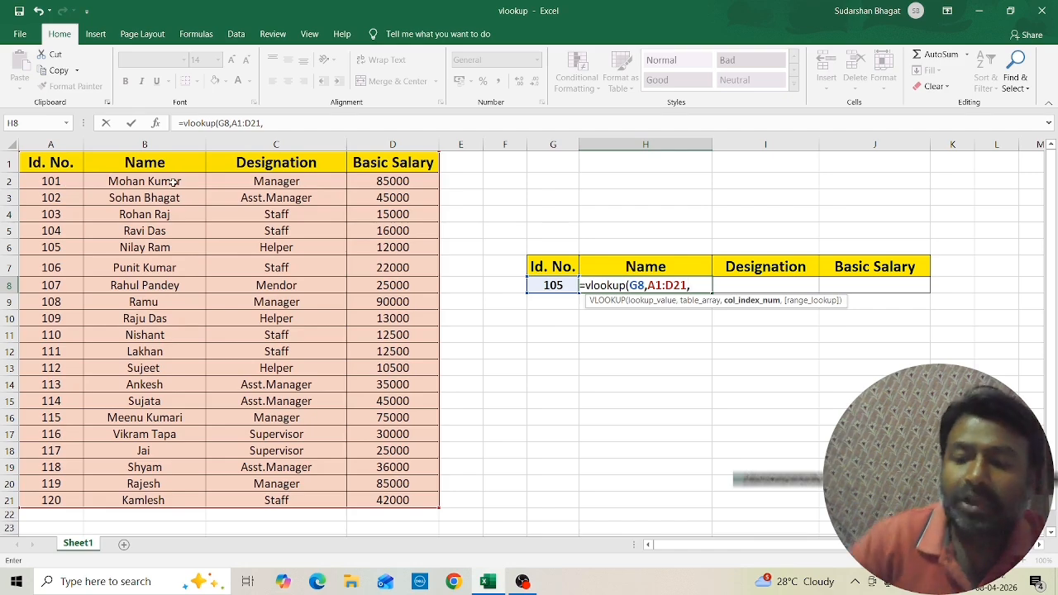
Complete the H8 VLOOKUP formula with column index 2 and range lookup 0
text(2)
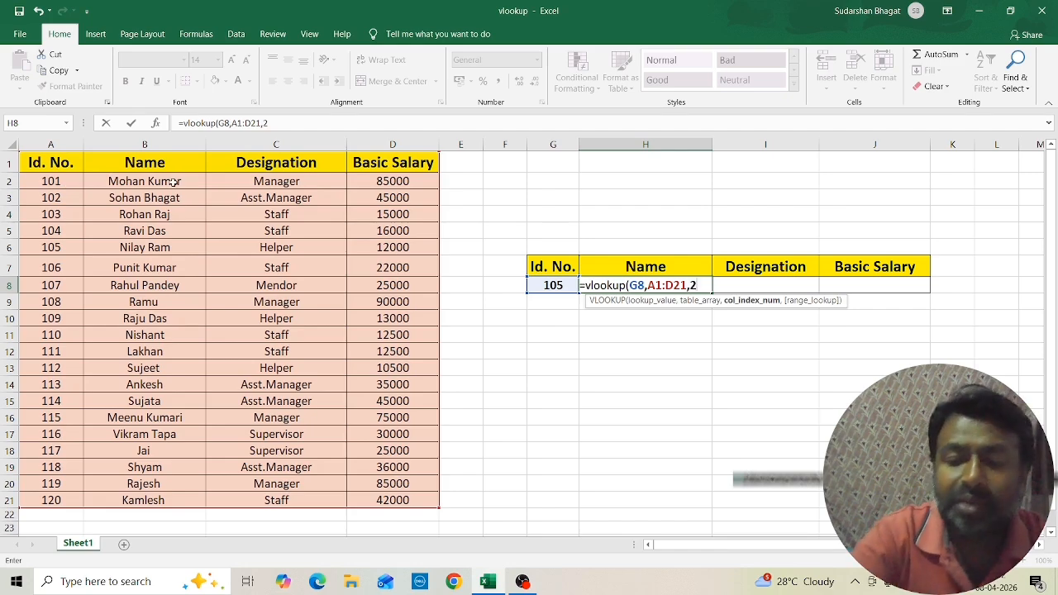
text(,)
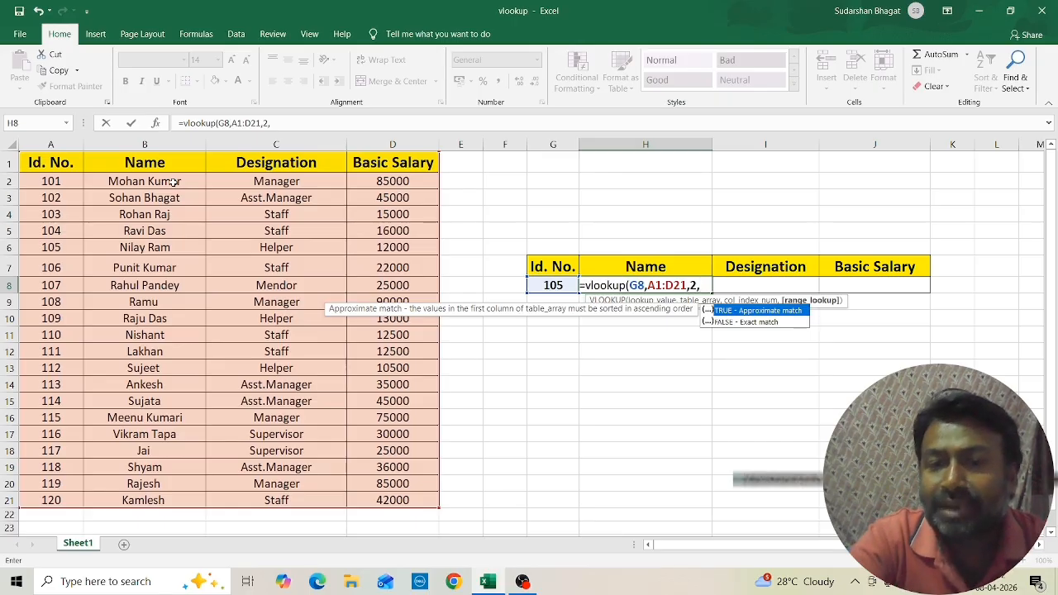
text(0)
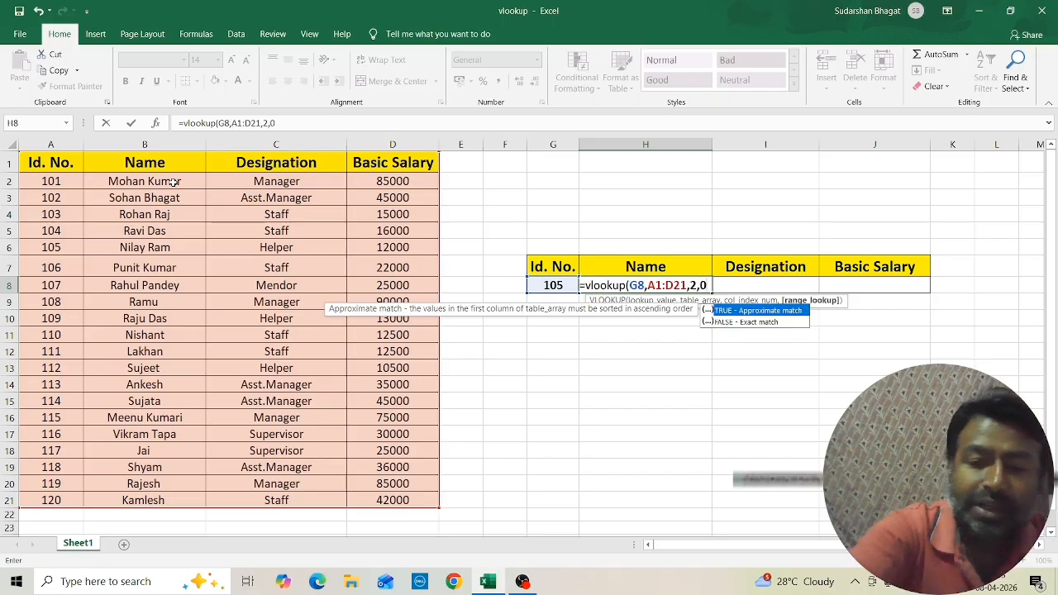
text())
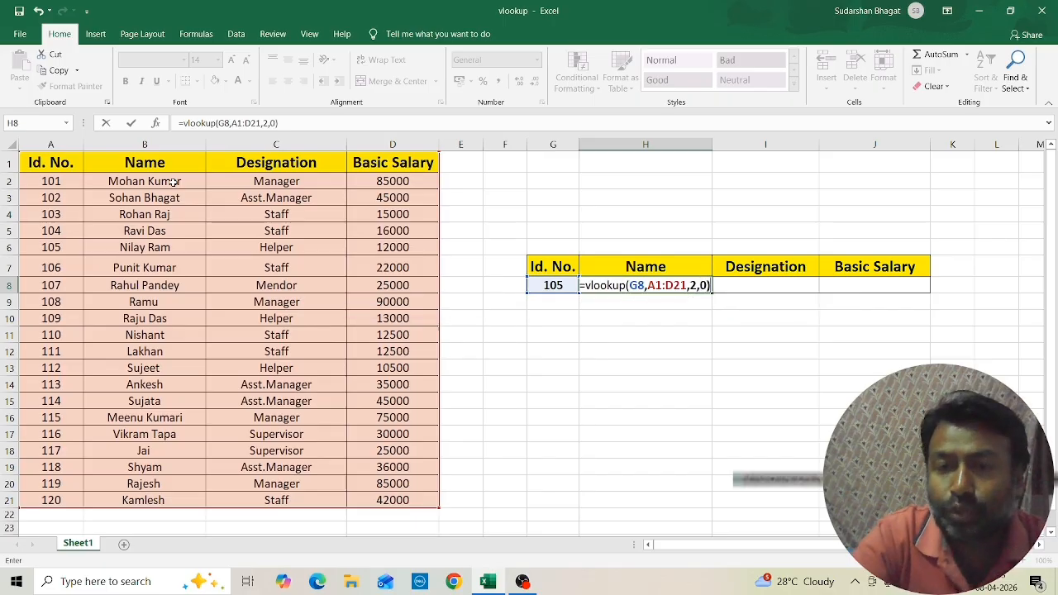
key(Return)
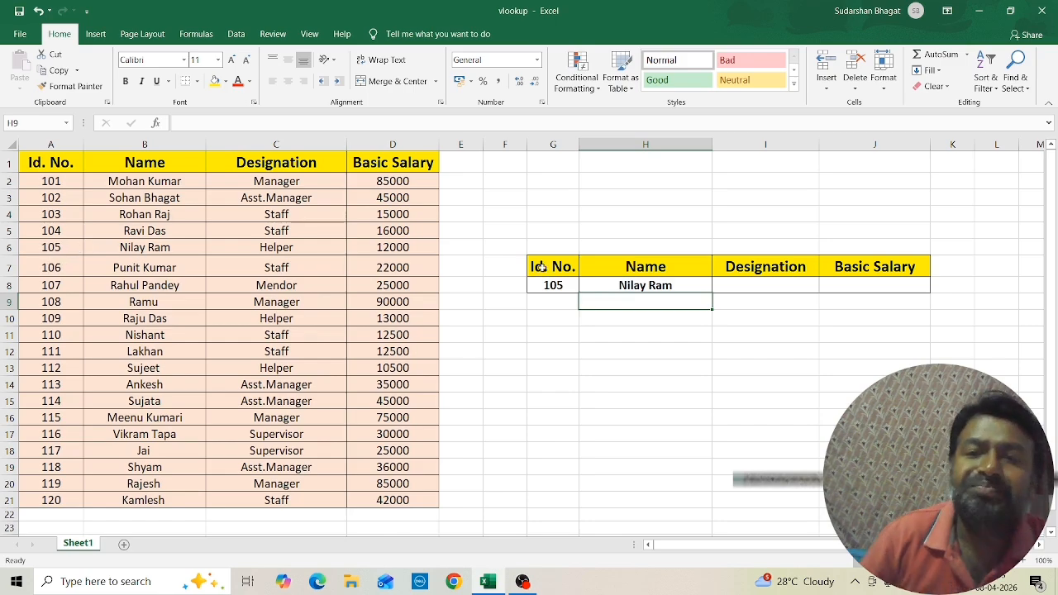
Look up the designation in cell I8 with the formula =vlookup(G8,A1:D21,3,0)
click(736, 288)
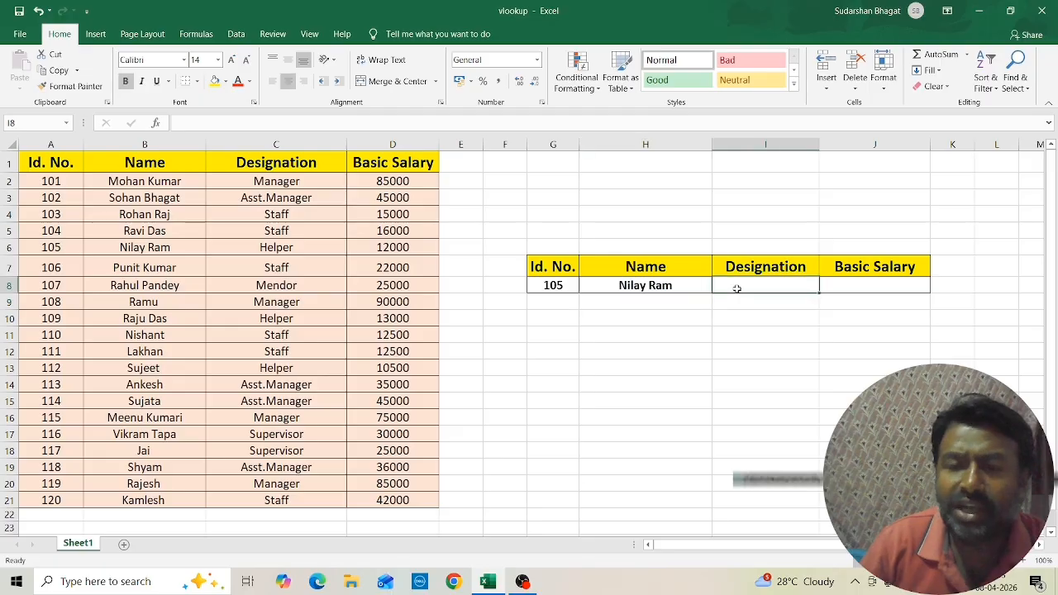
text(=)
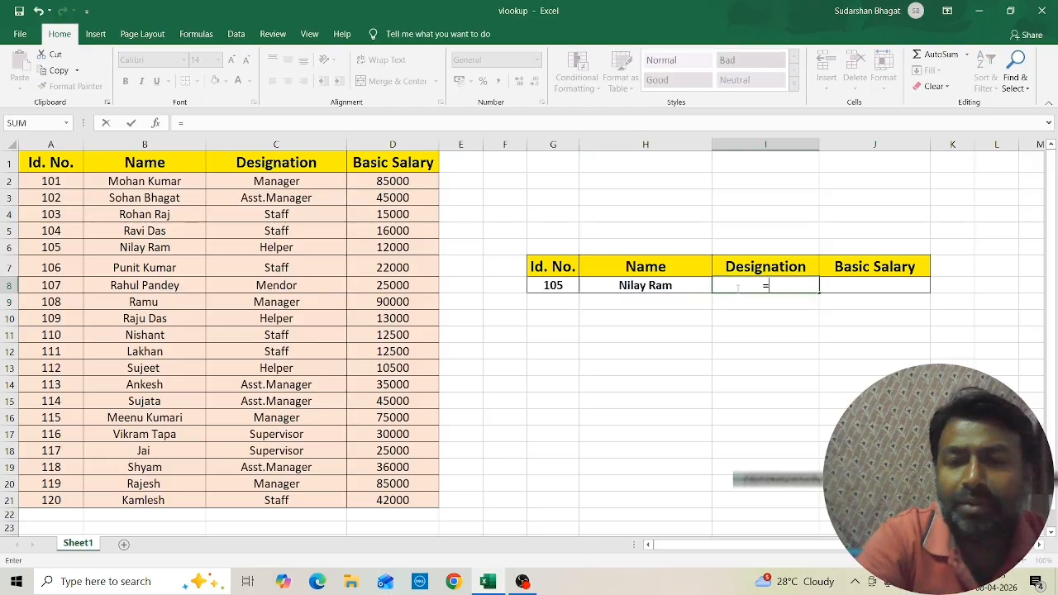
text(vlo)
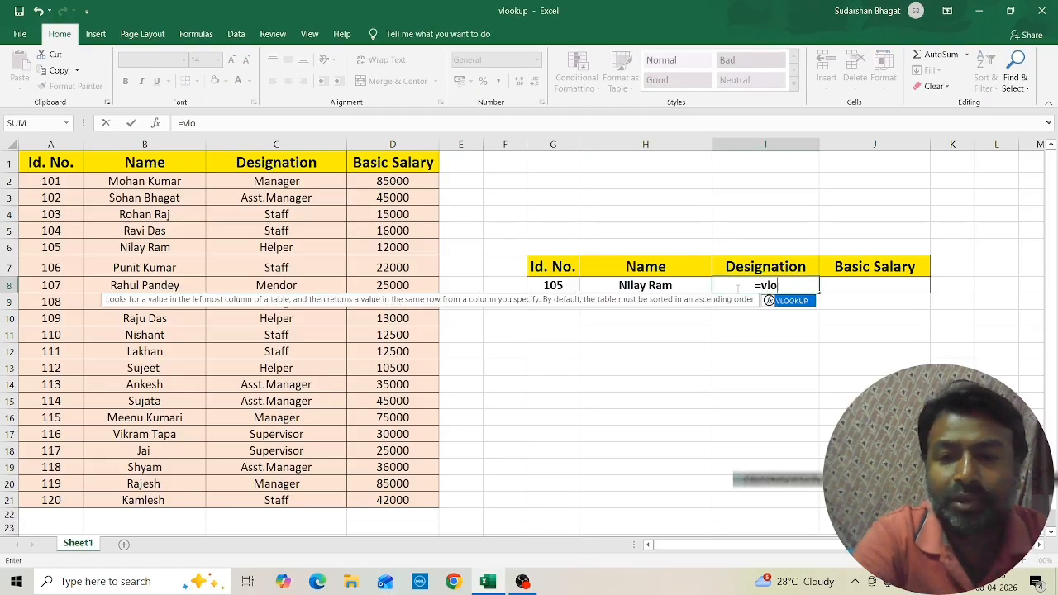
text(oku)
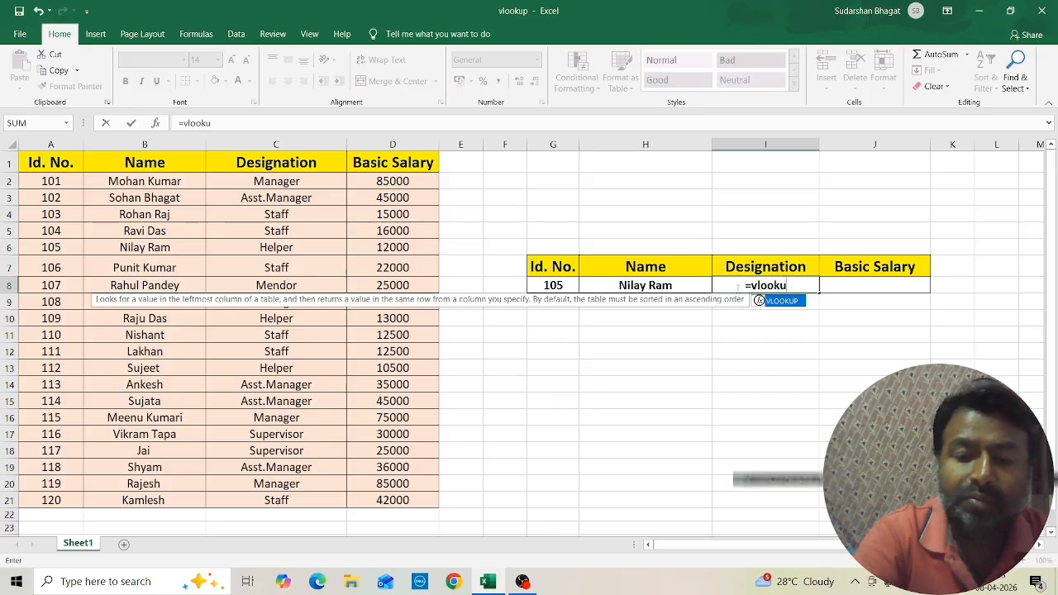
text(p()
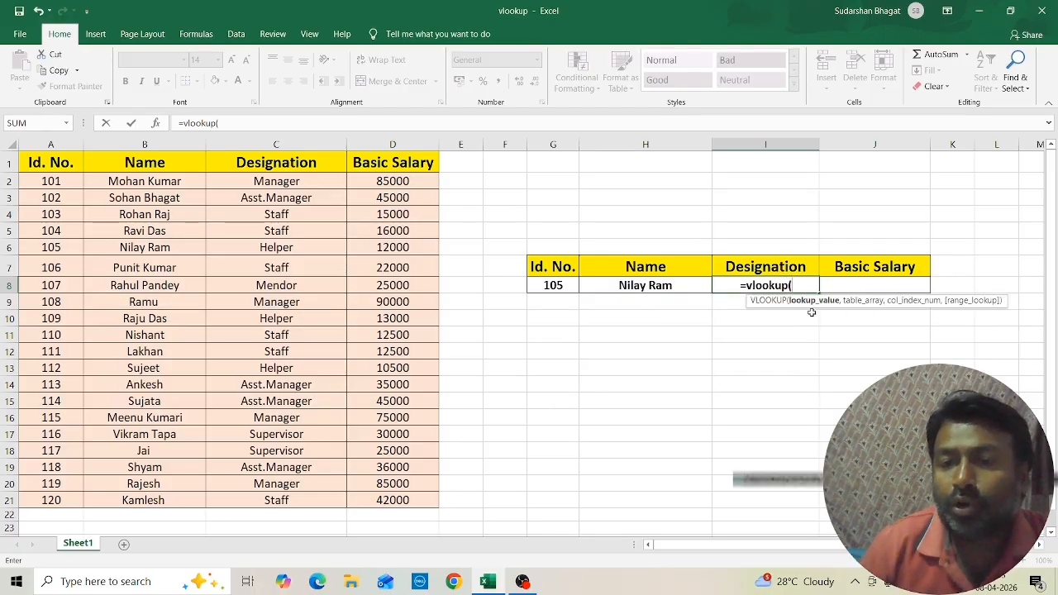
click(553, 285)
text(,)
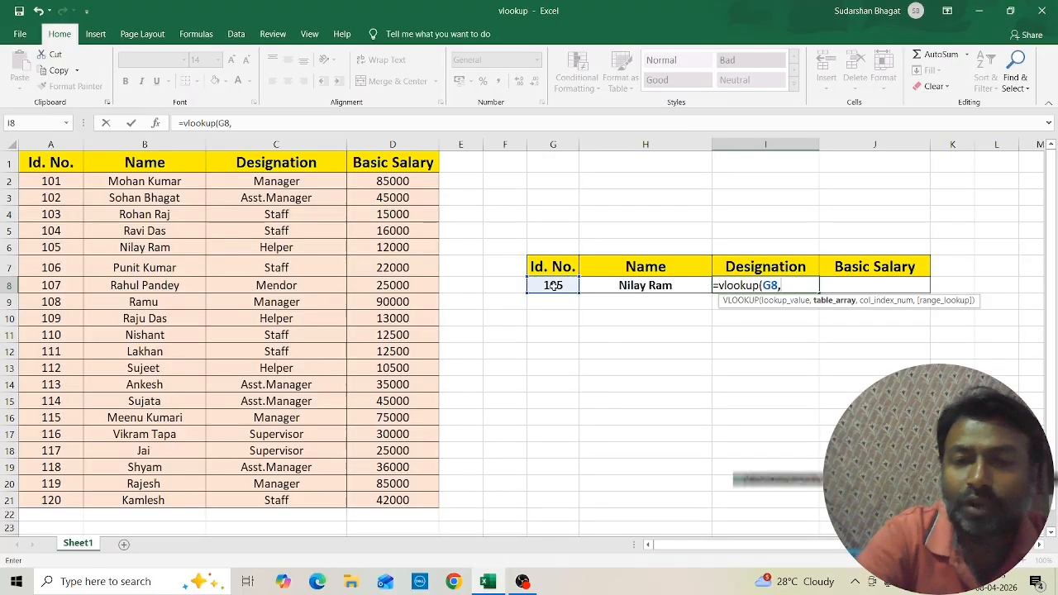
drag(51, 163, 411, 500)
text(,3)
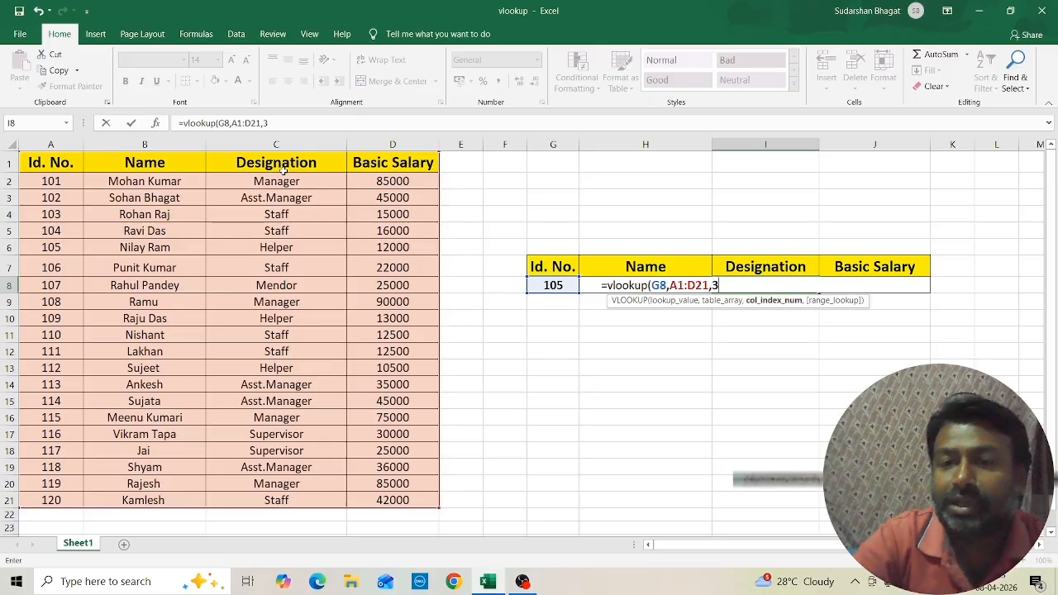
text(,)
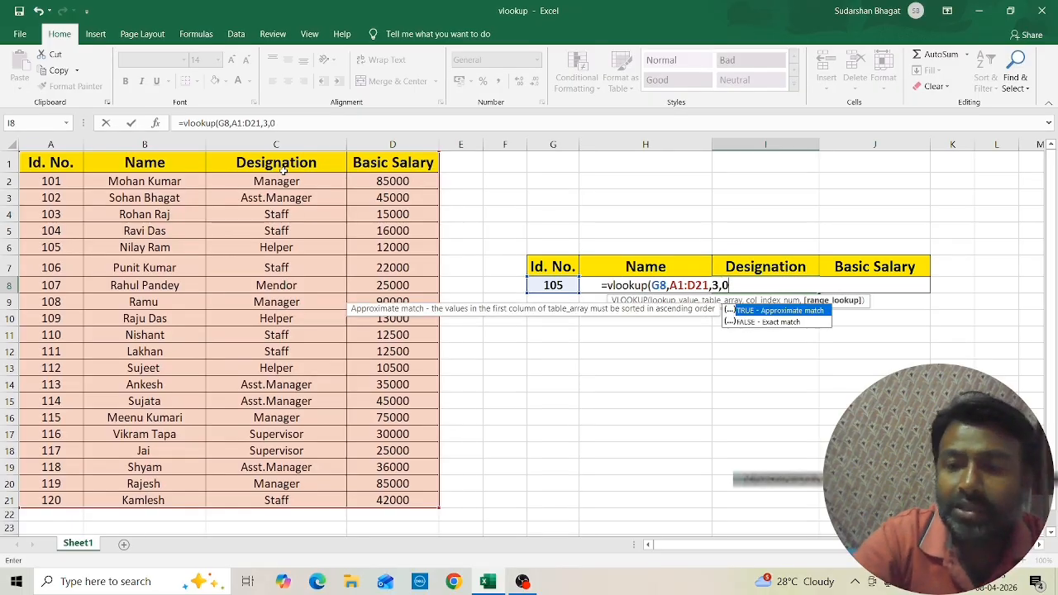
text(0))
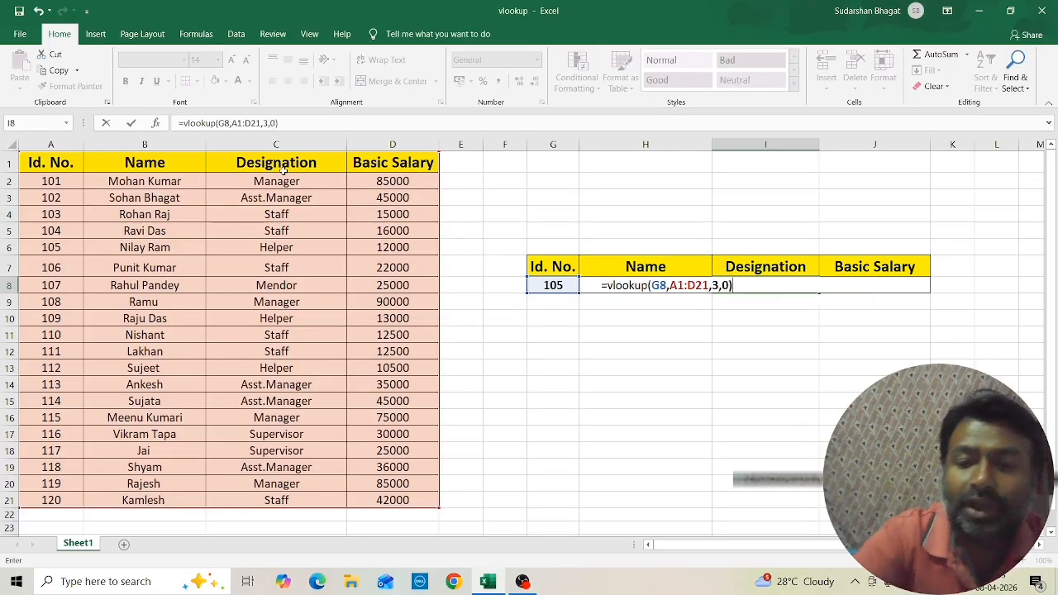
key(Return)
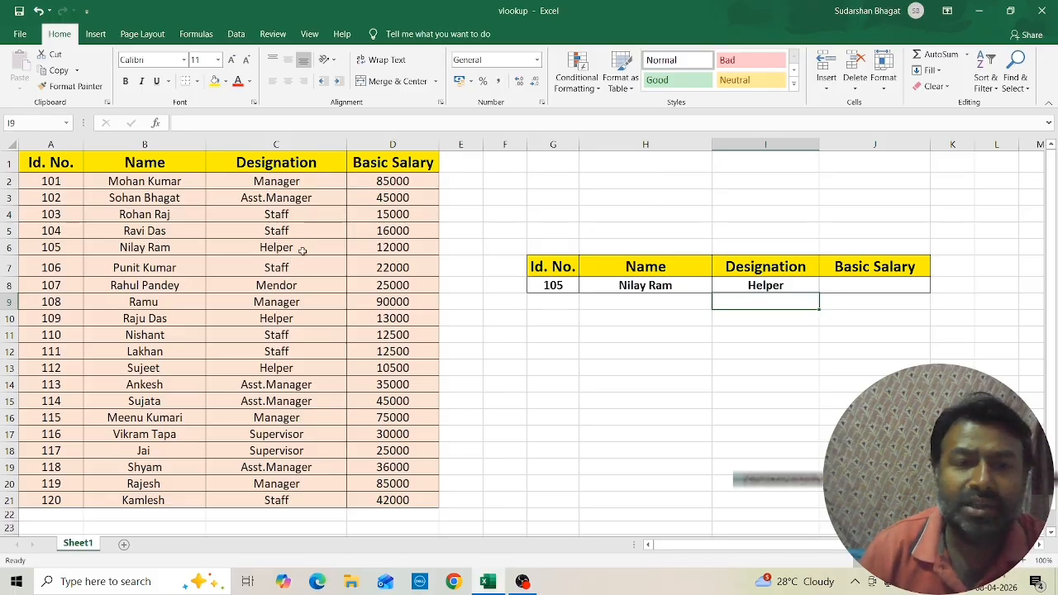
Look up the basic salary in cell J8 with the formula =vlookup(G8,A1:D21,4,0)
click(846, 287)
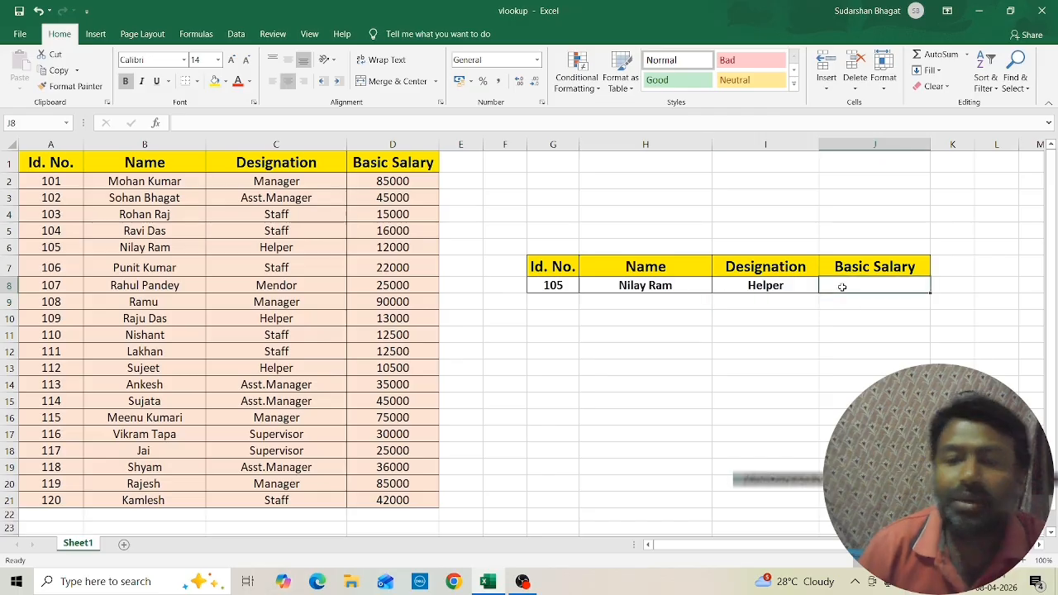
text(=)
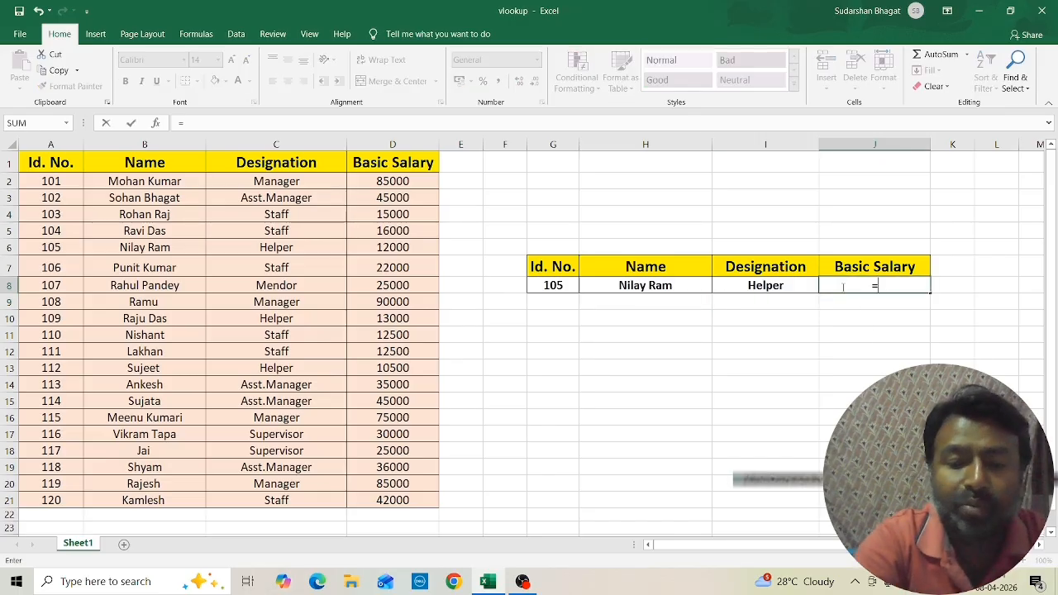
text(vloo)
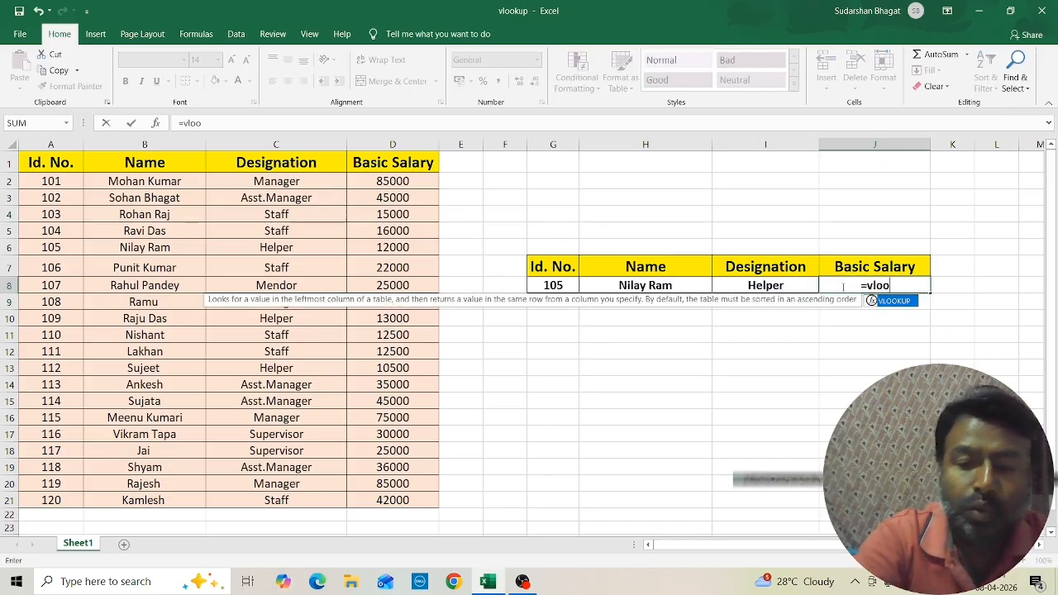
text(kup)
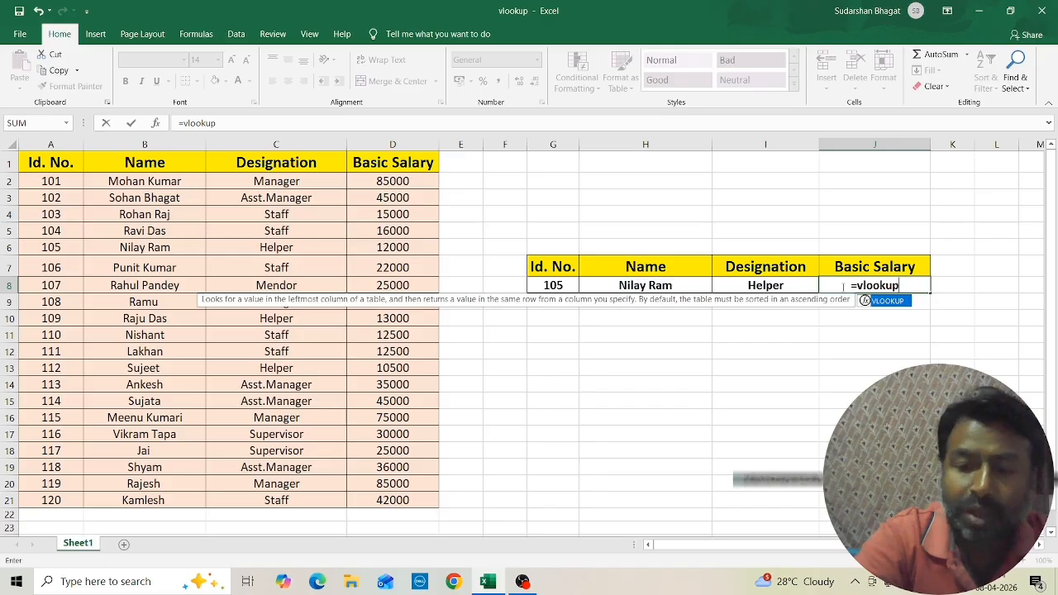
text(()
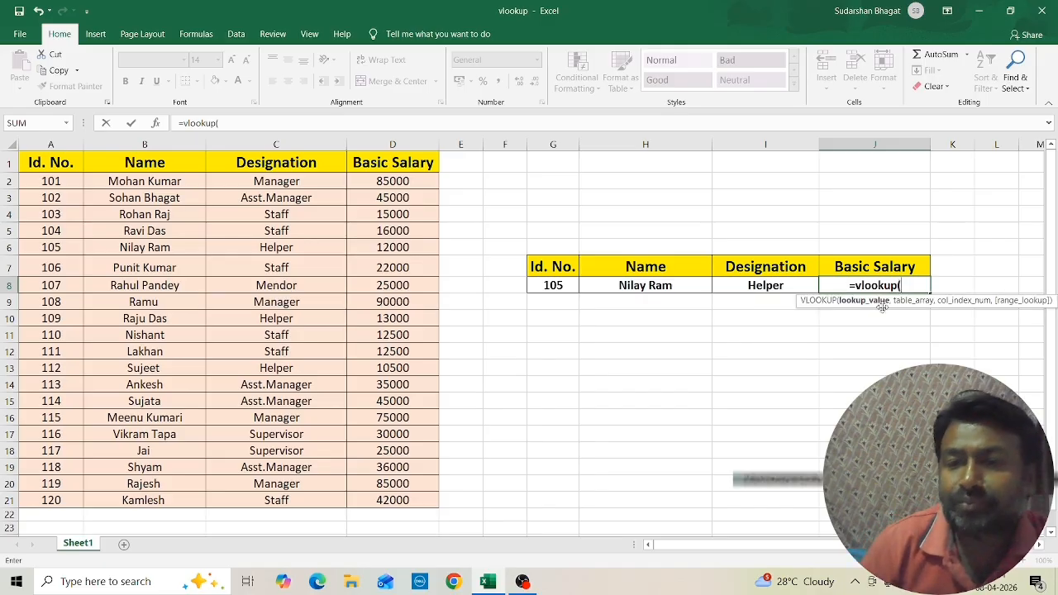
click(550, 287)
text(,)
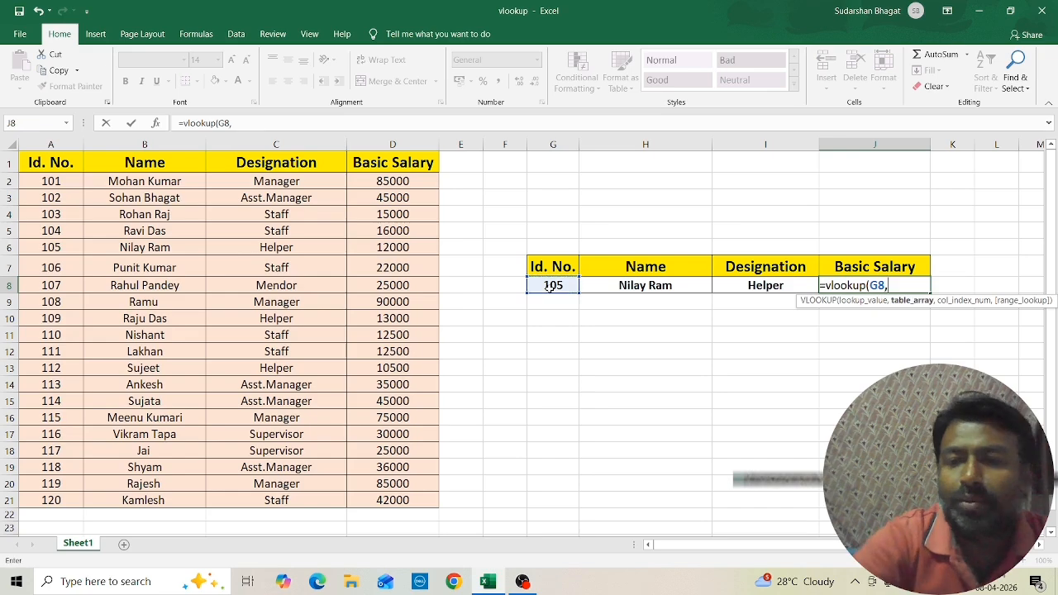
drag(41, 160, 412, 500)
text(,)
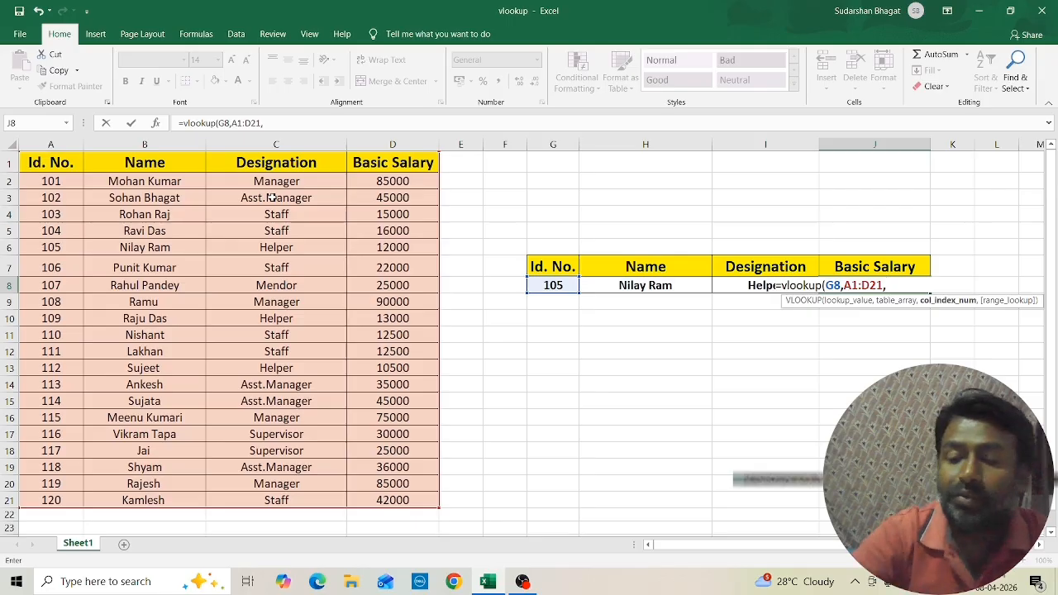
text(4,0)
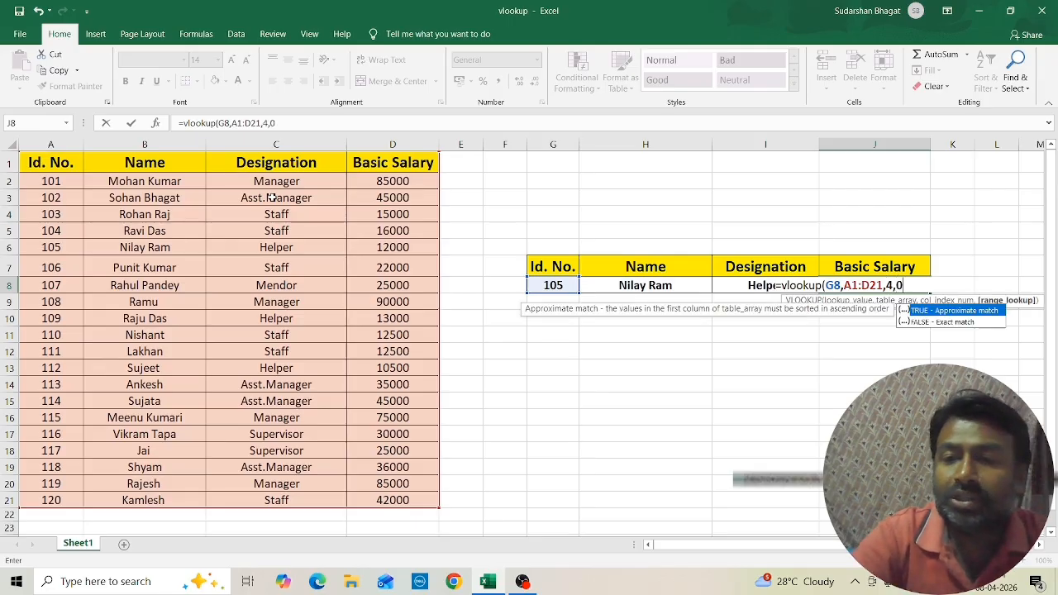
text())
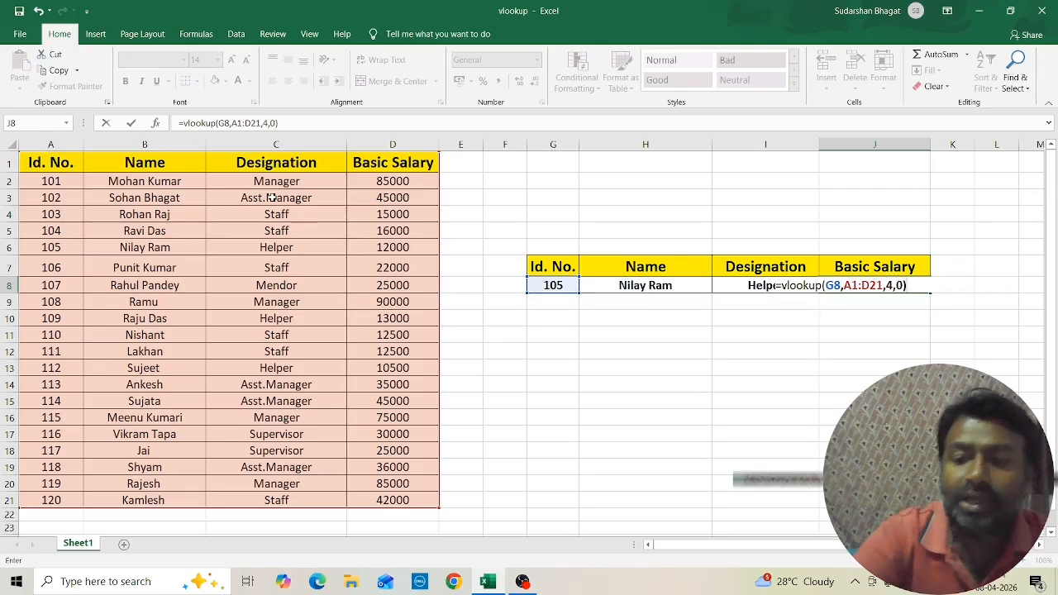
key(Return)
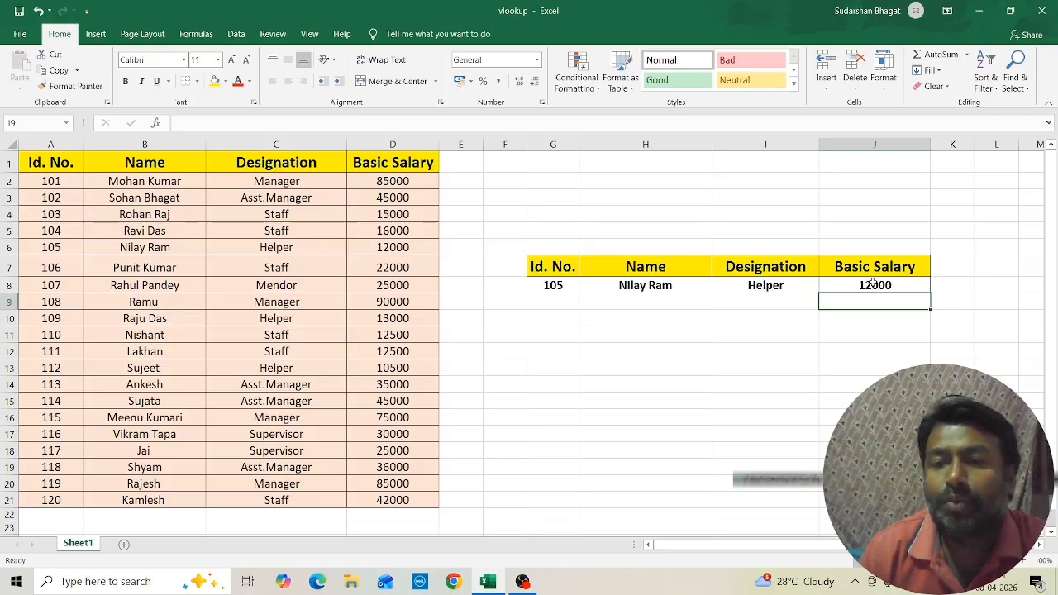
Test the lookup formulas by setting the Id. No. in cell G8 to 110
click(551, 285)
text(11)
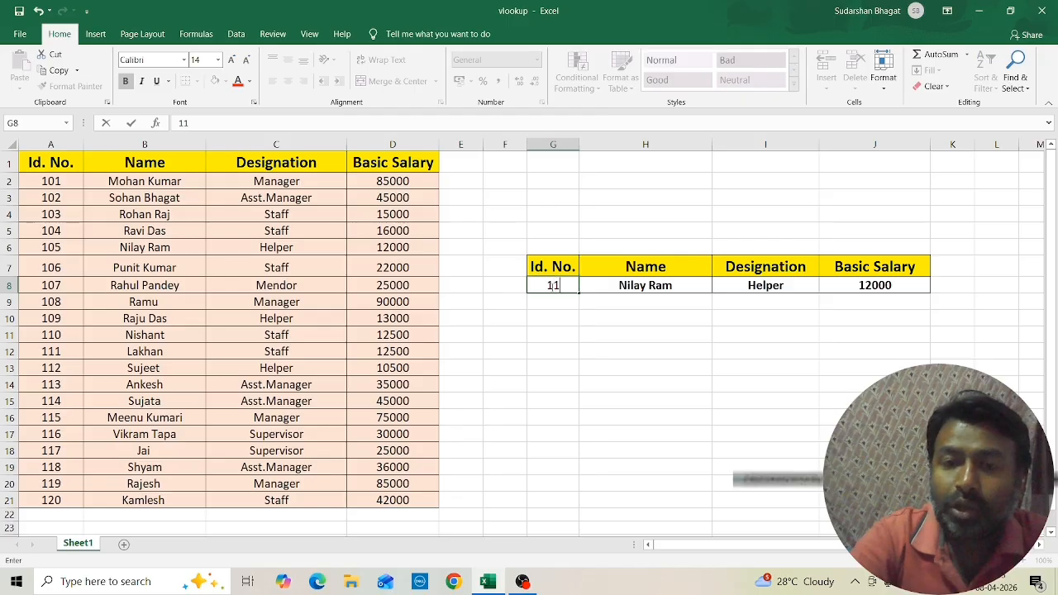
text(0)
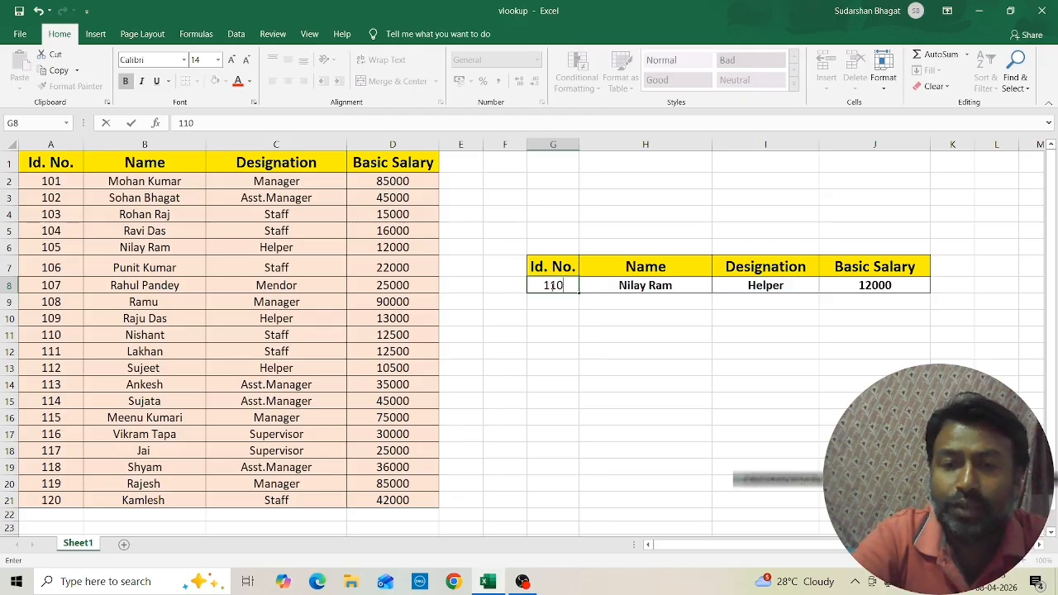
key(Return)
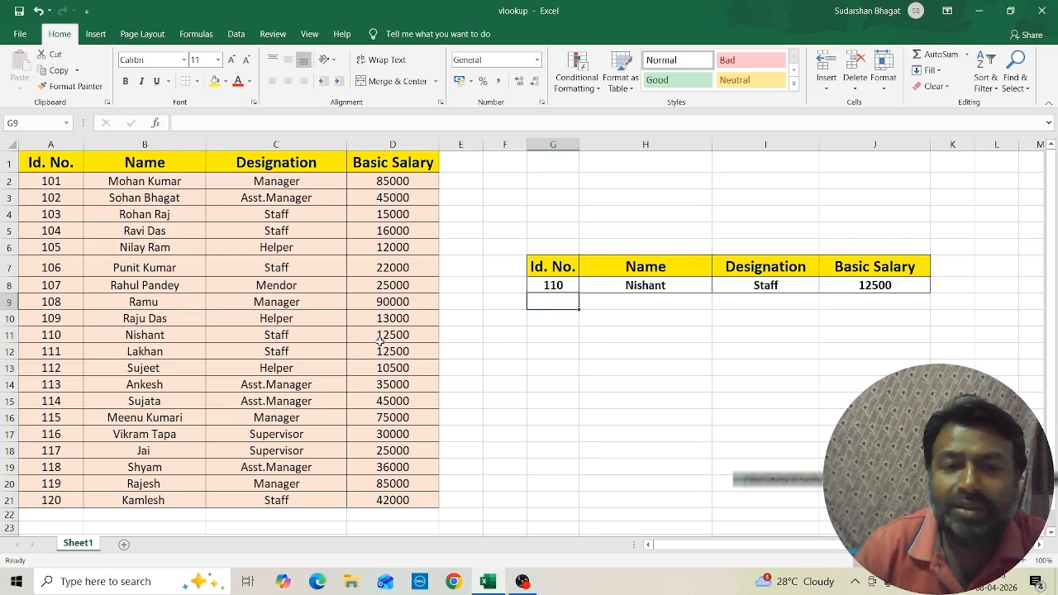
Change the Id. No. in cell G8 to 118 to look up another employee
click(538, 288)
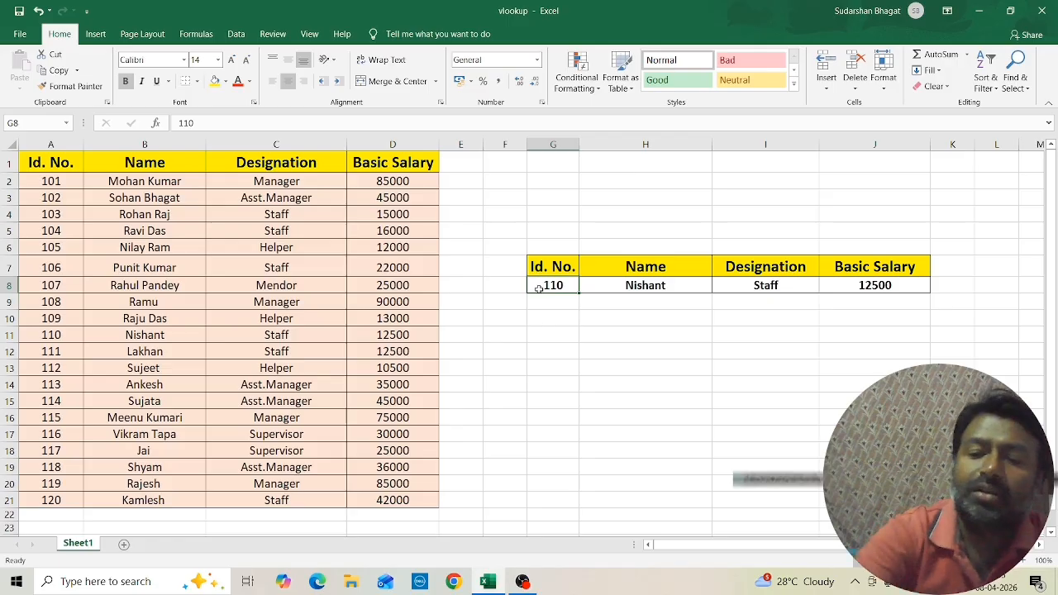
key(BackSpace)
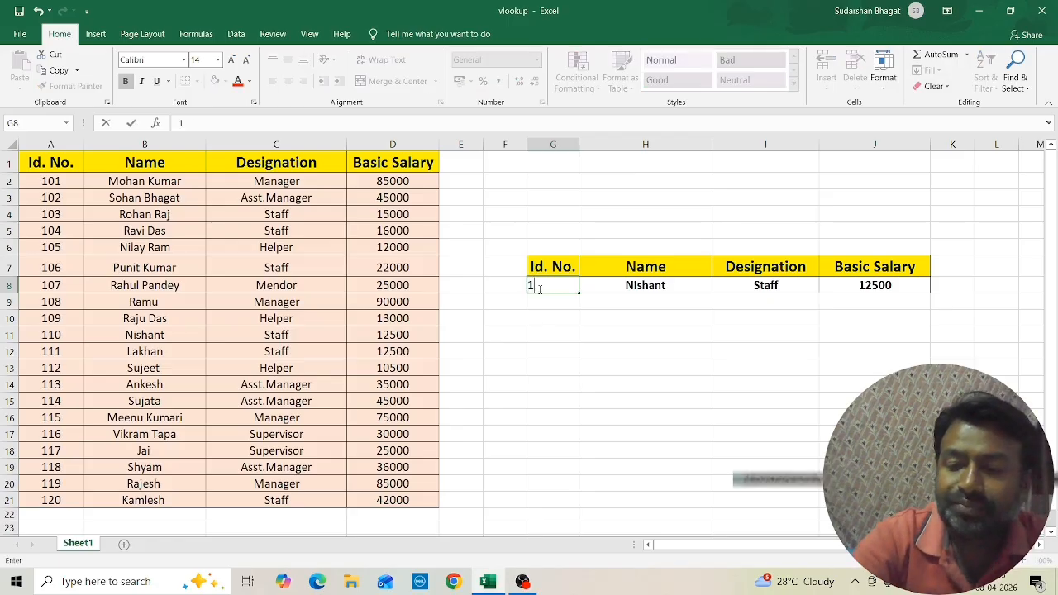
text(118)
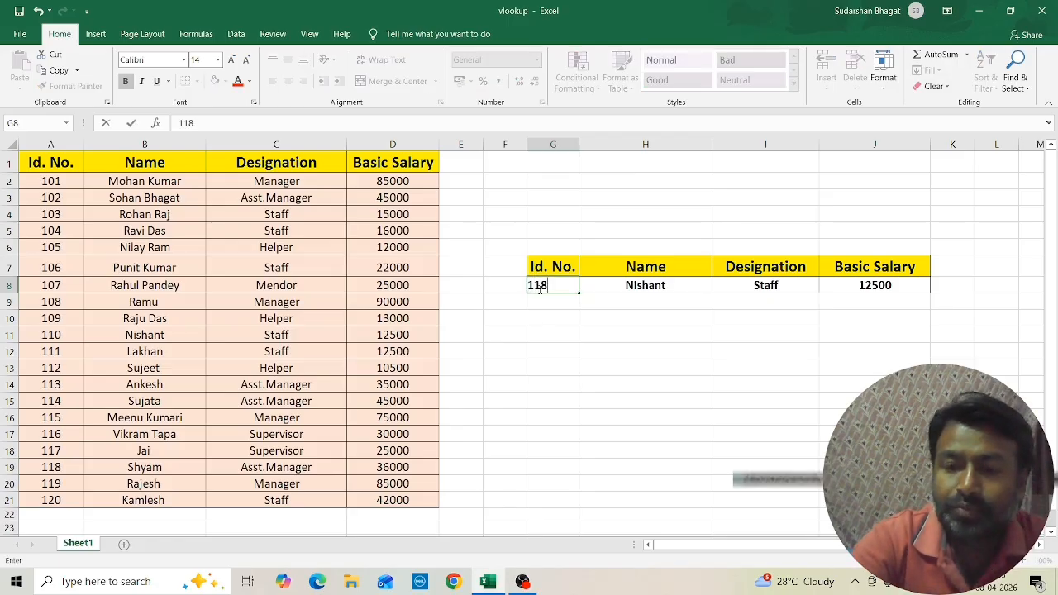
key(Return)
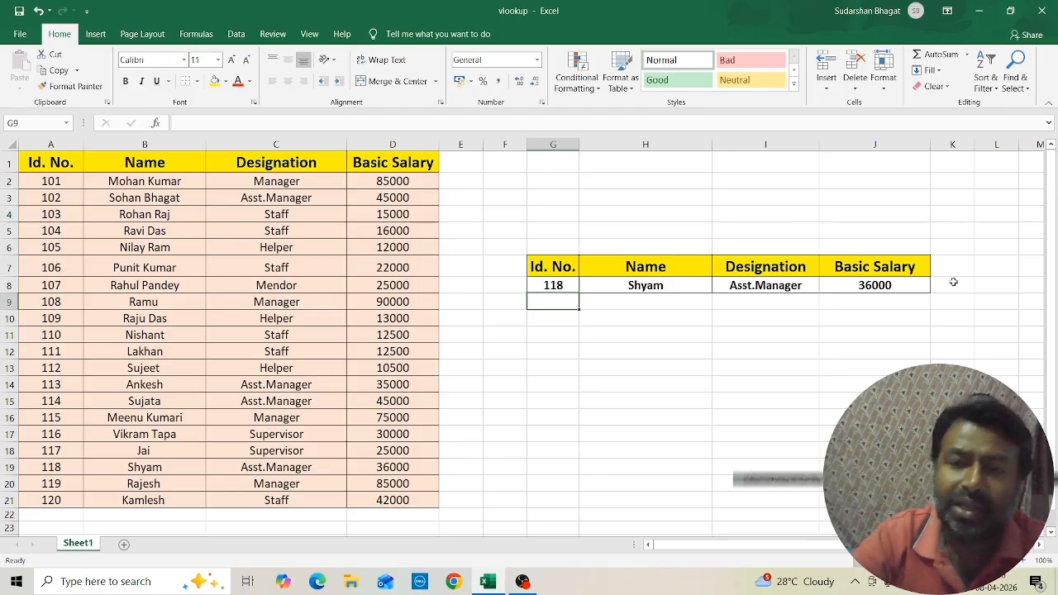
Clear the Designation and Basic Salary formulas from cells I8:J8
click(642, 285)
double_click(643, 285)
click(665, 382)
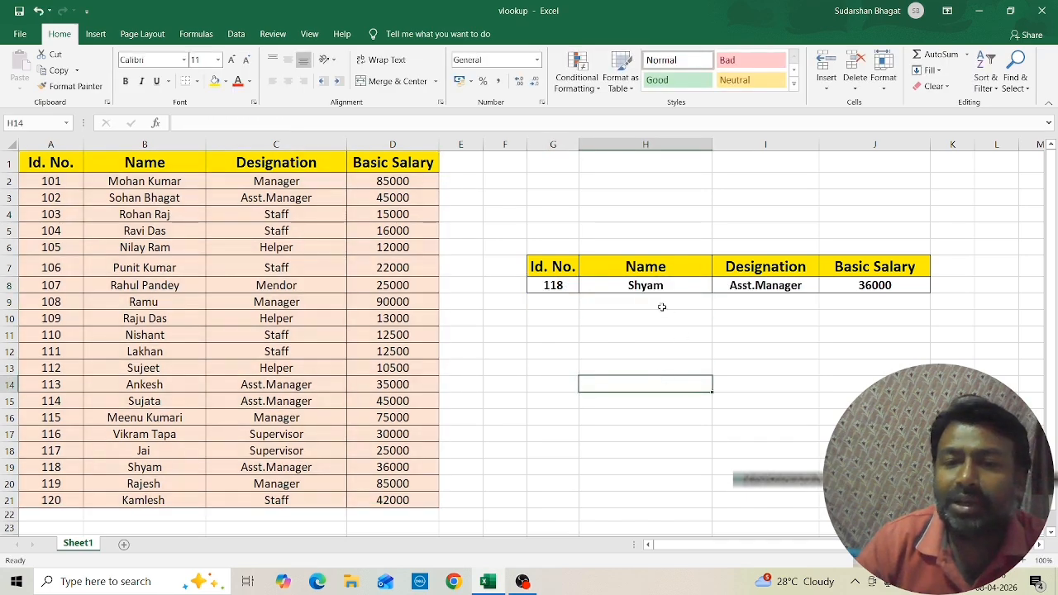
drag(740, 285, 856, 285)
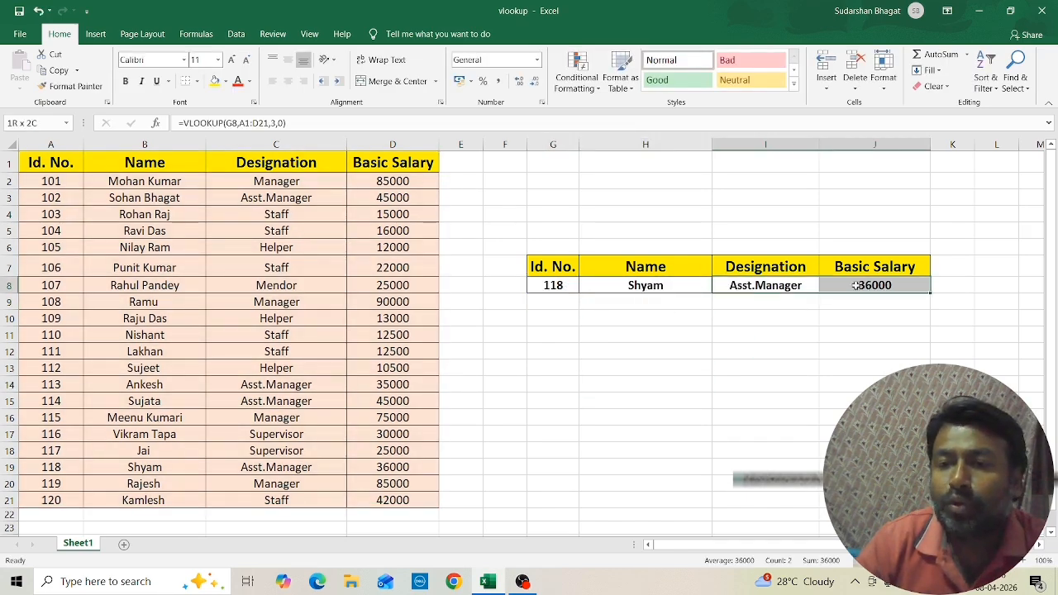
key(Delete)
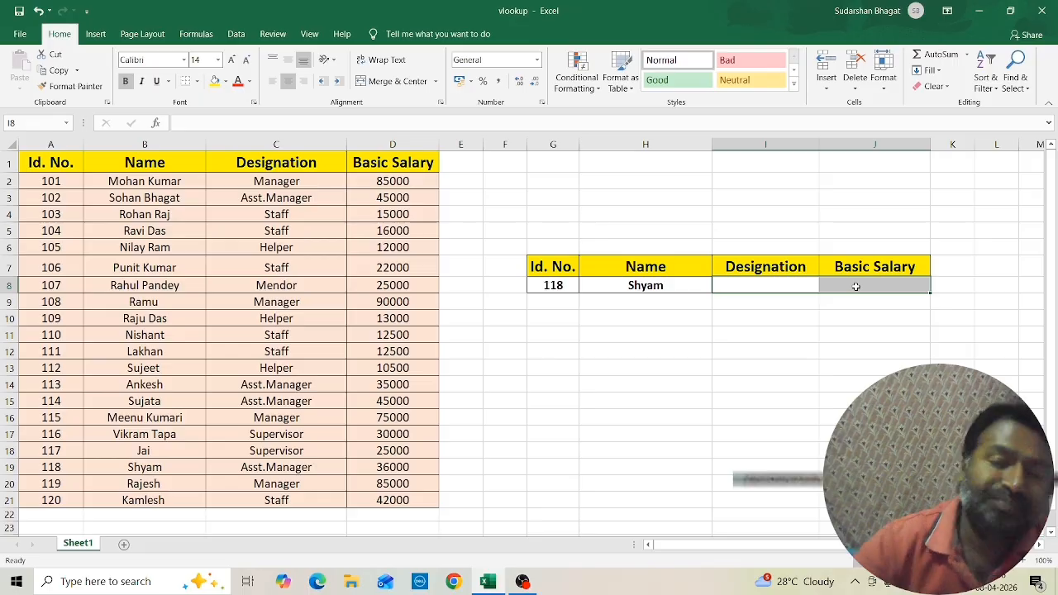
Replace the column index number in the H8 VLOOKUP formula with an empty nested match() function
double_click(638, 289)
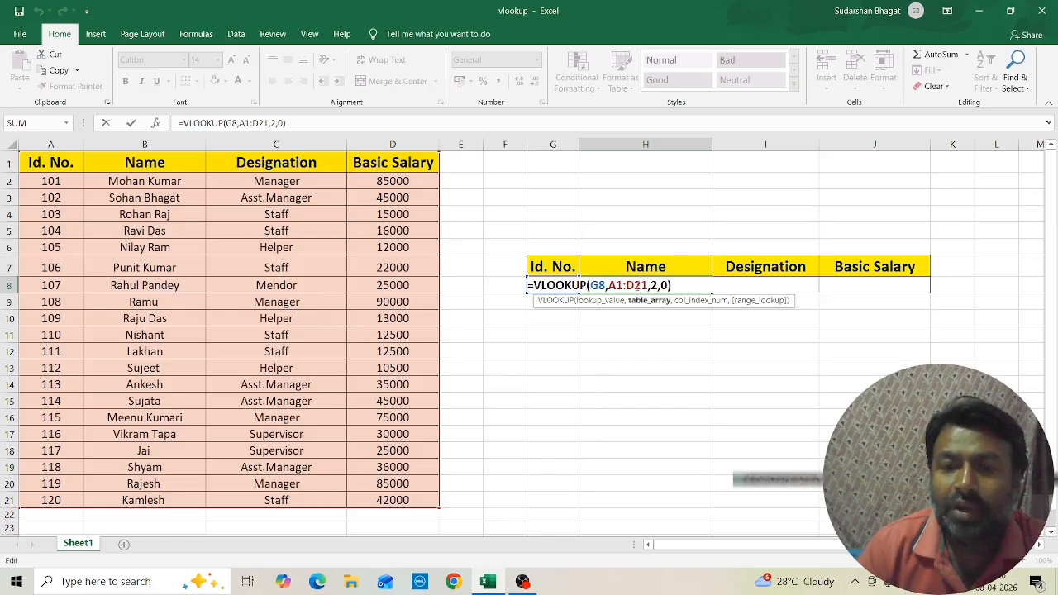
click(657, 285)
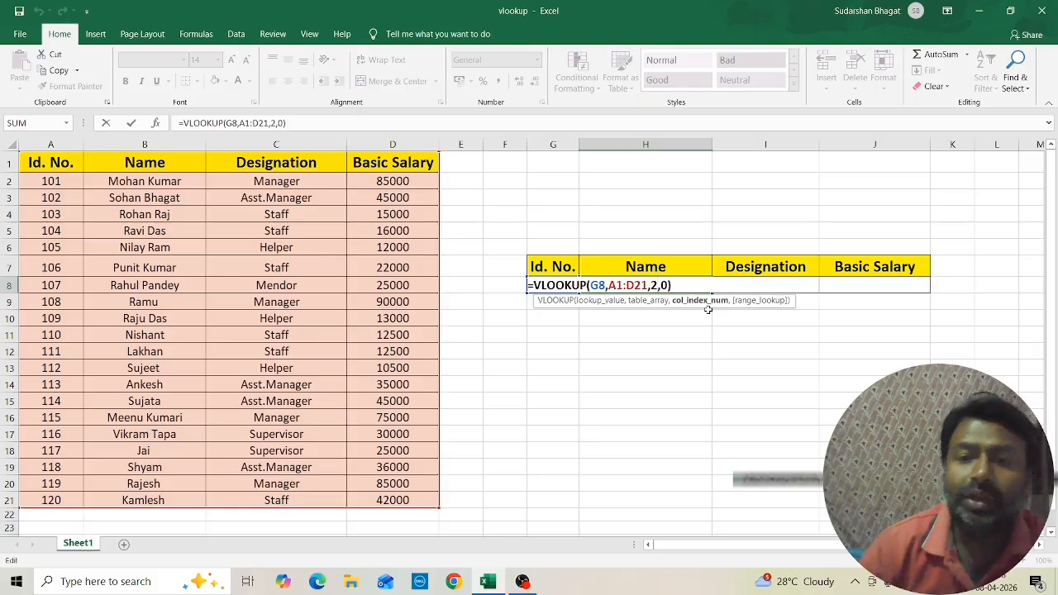
key(BackSpace)
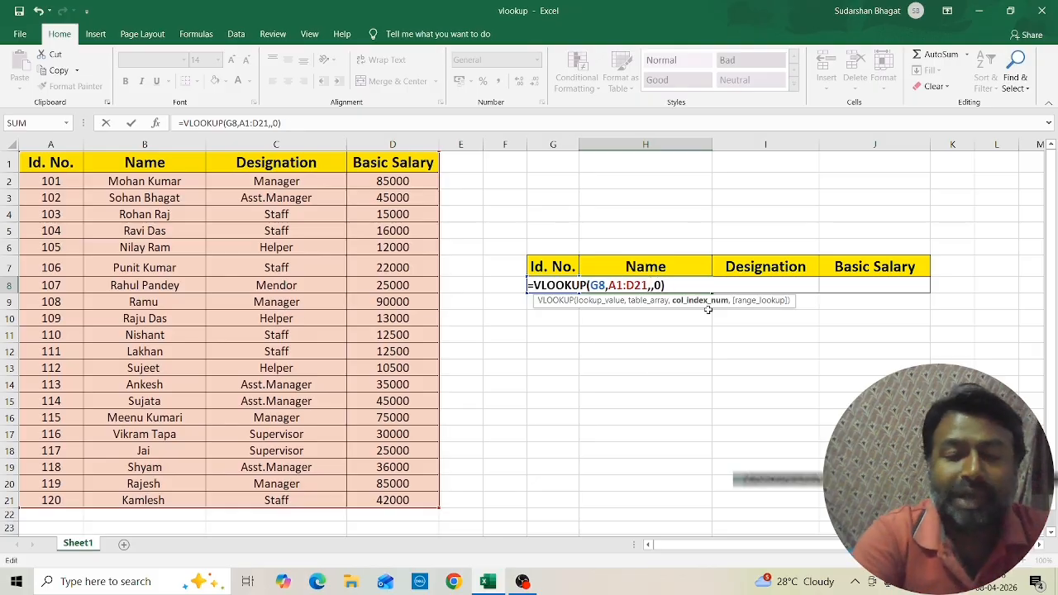
text(matc)
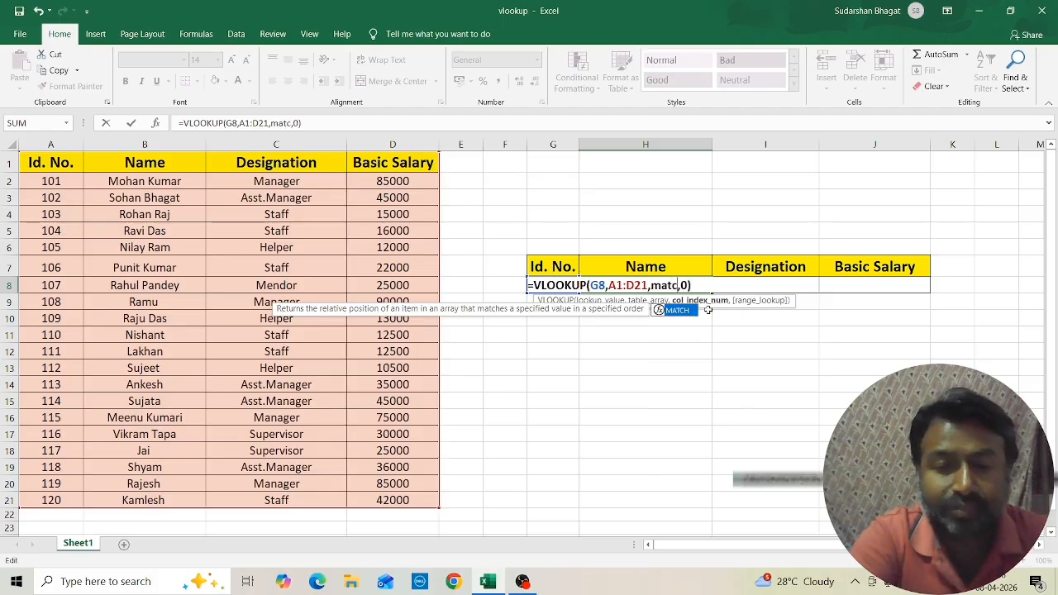
text(h)
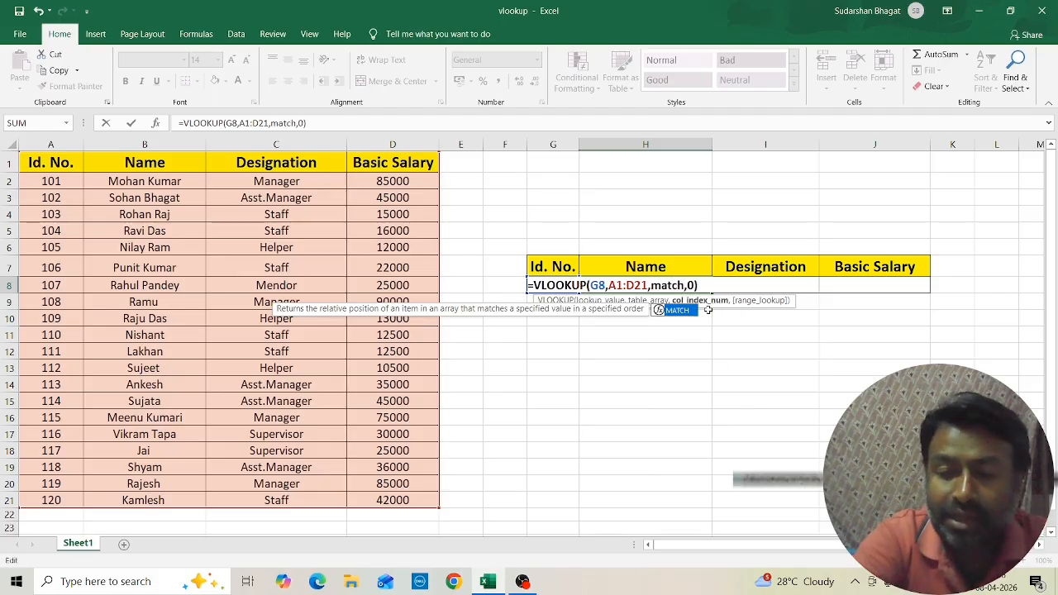
text(()
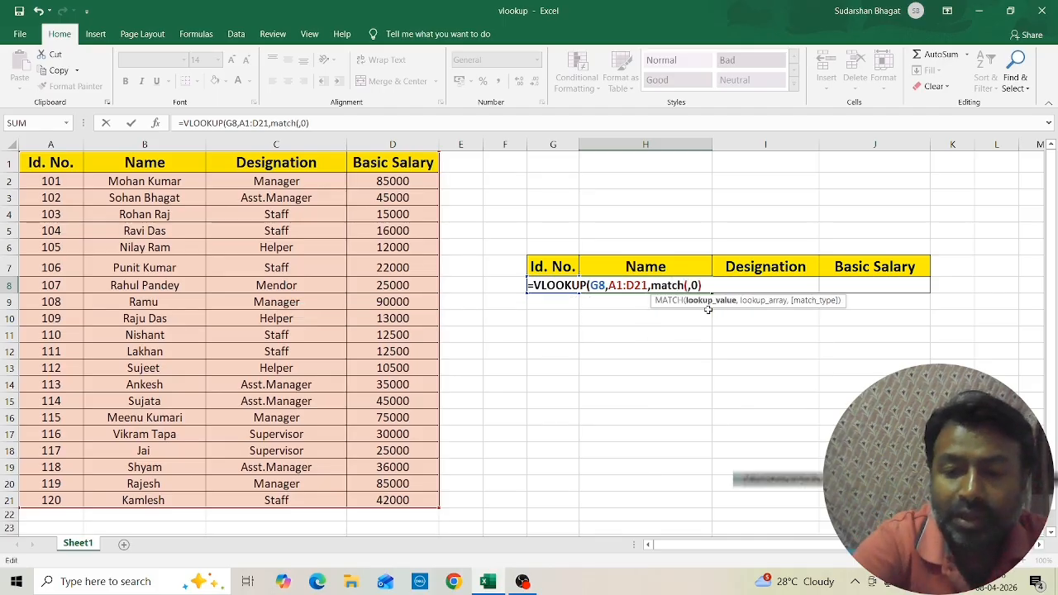
text())
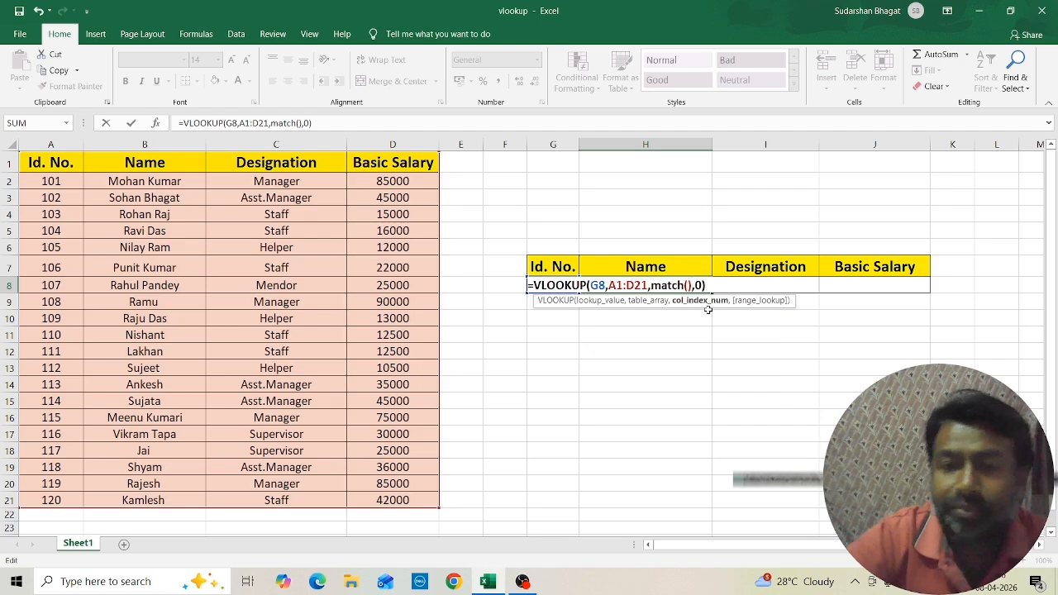
key(Left)
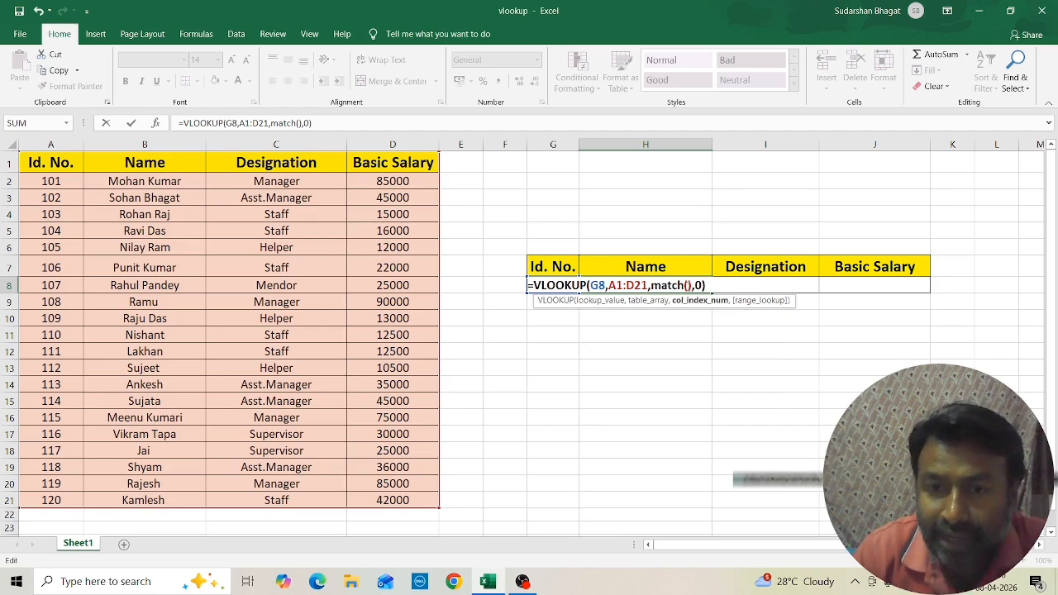
click(688, 285)
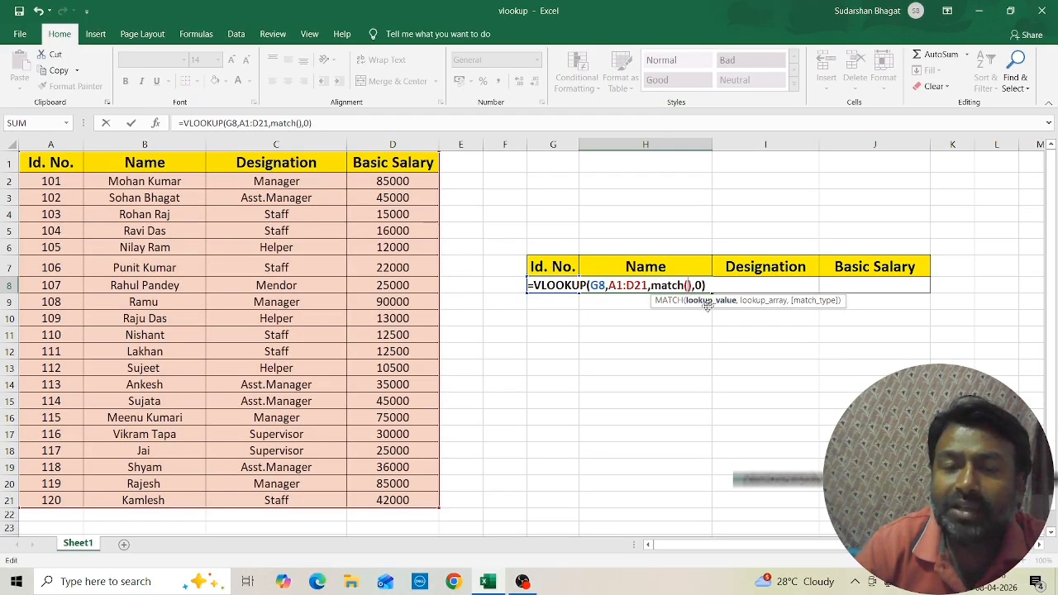
Complete the nested MATCH in the H8 formula with lookup value H7, lookup array A1:D1 and match type 0
click(655, 267)
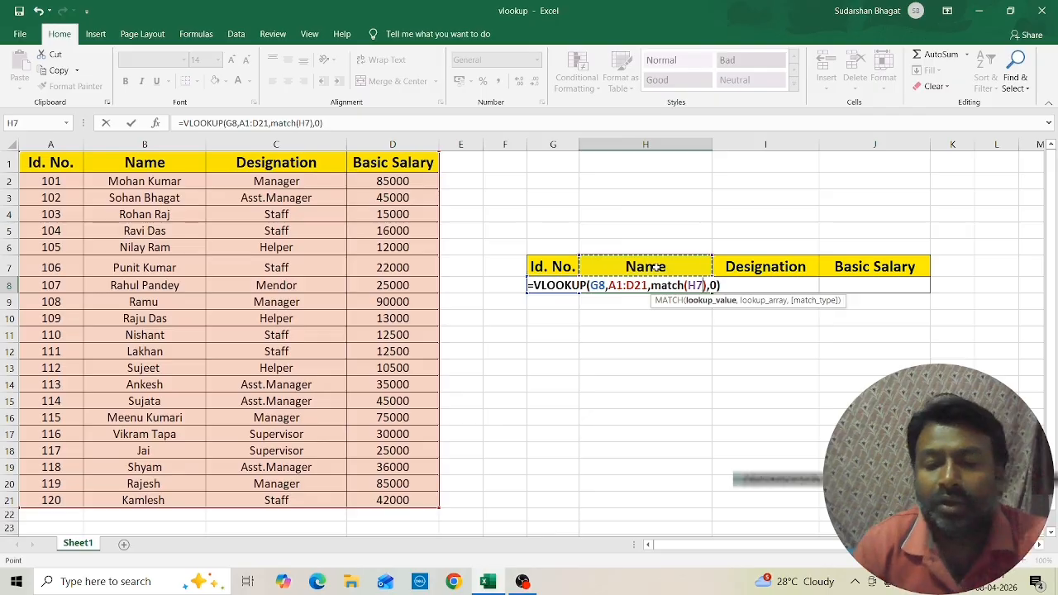
text(,)
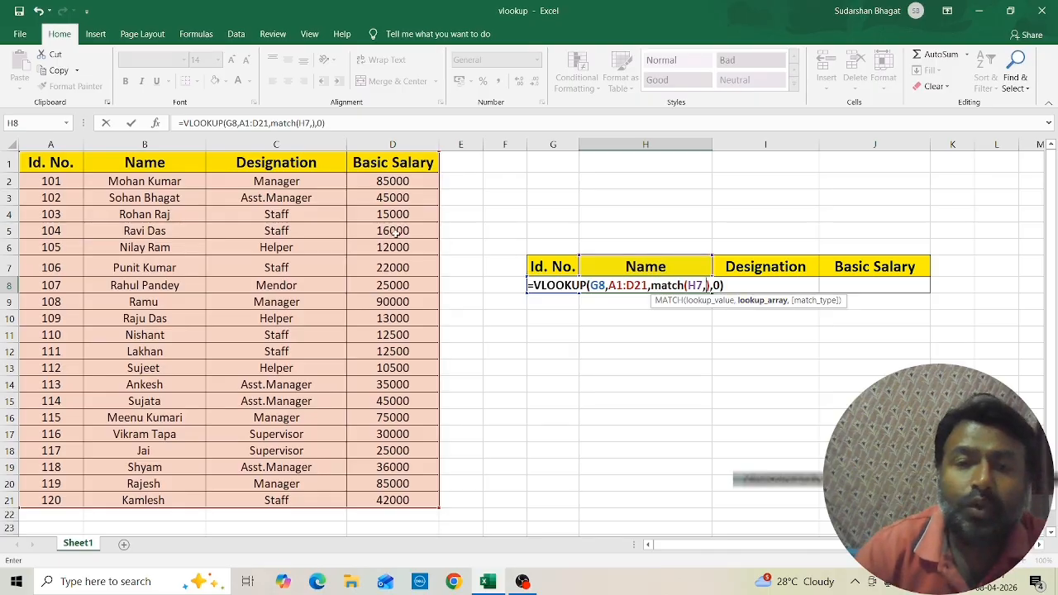
drag(49, 163, 374, 163)
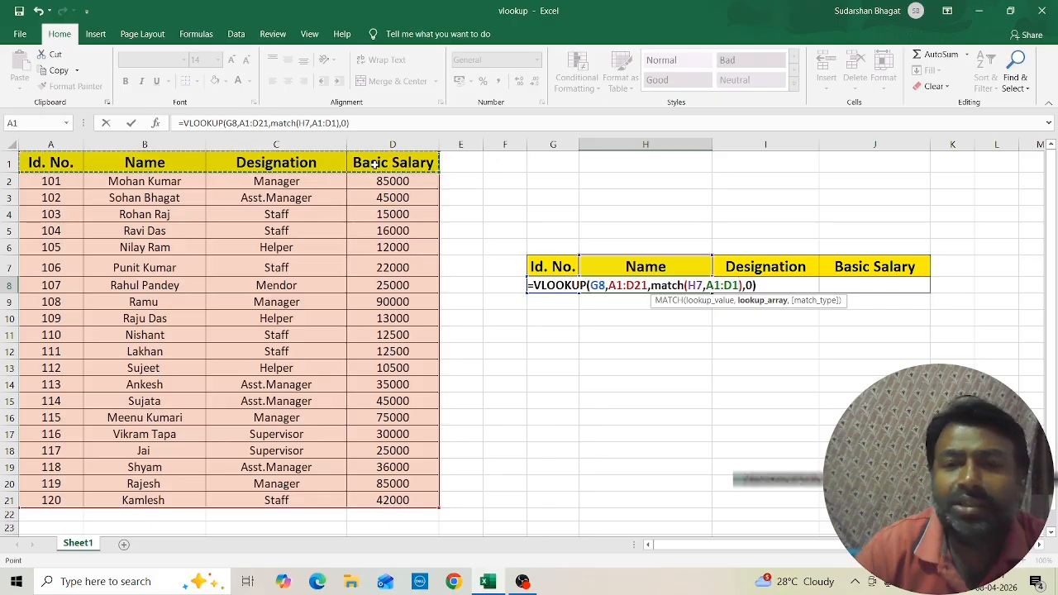
text(,)
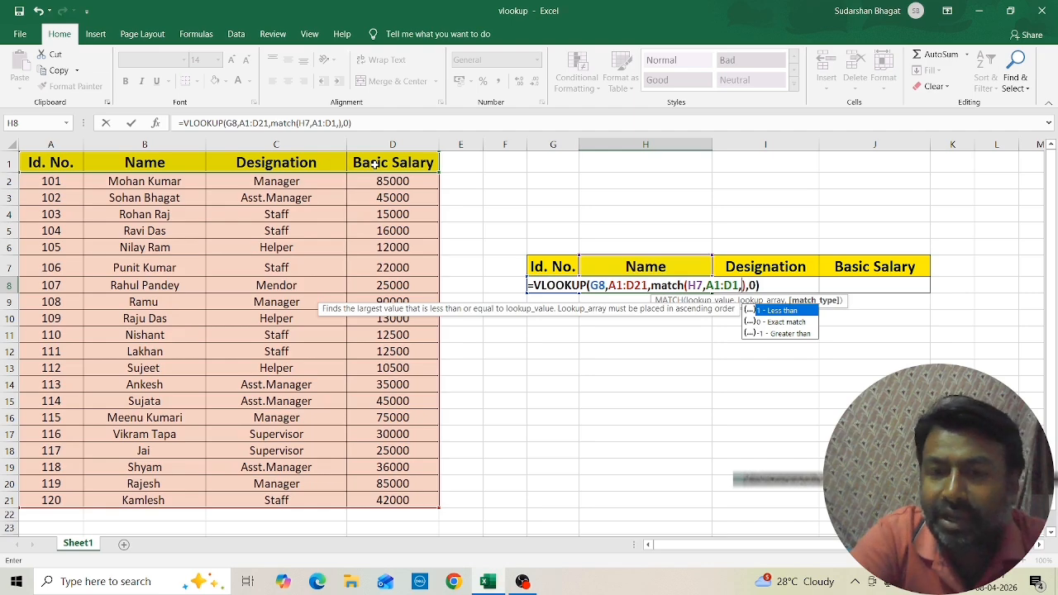
text(0)
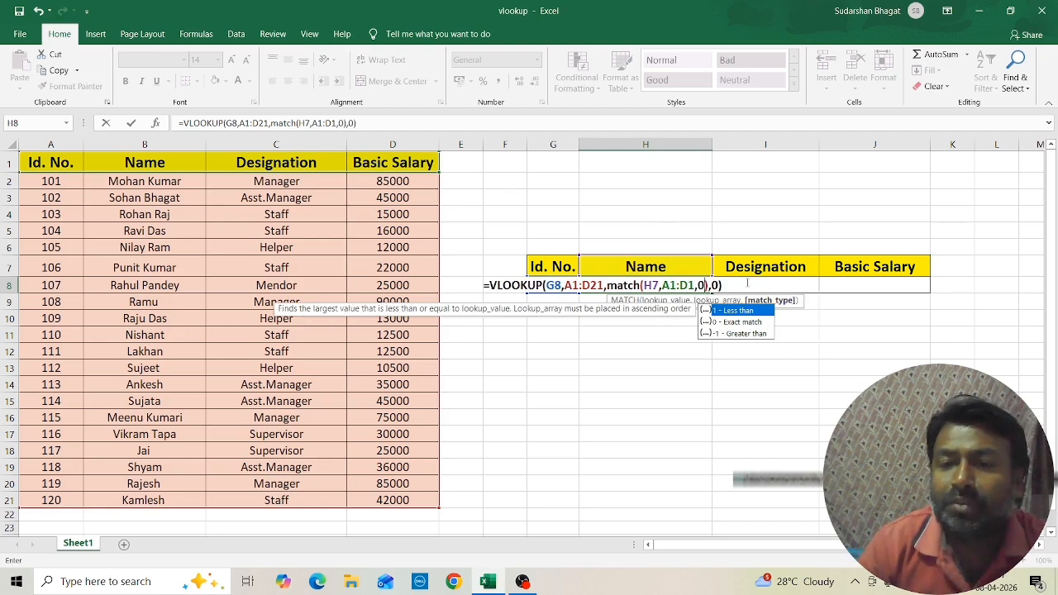
click(747, 285)
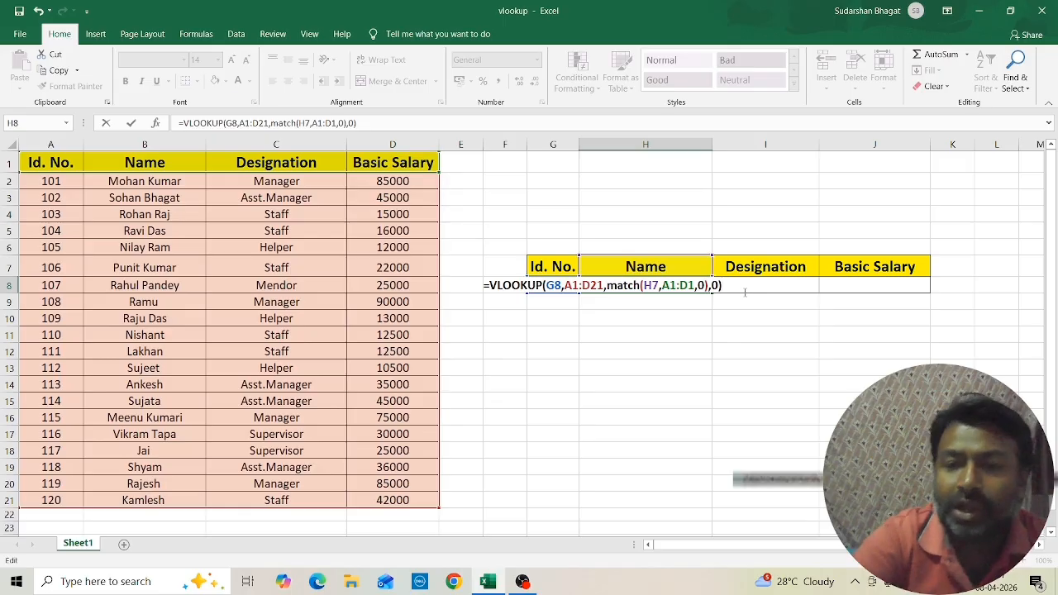
key(Return)
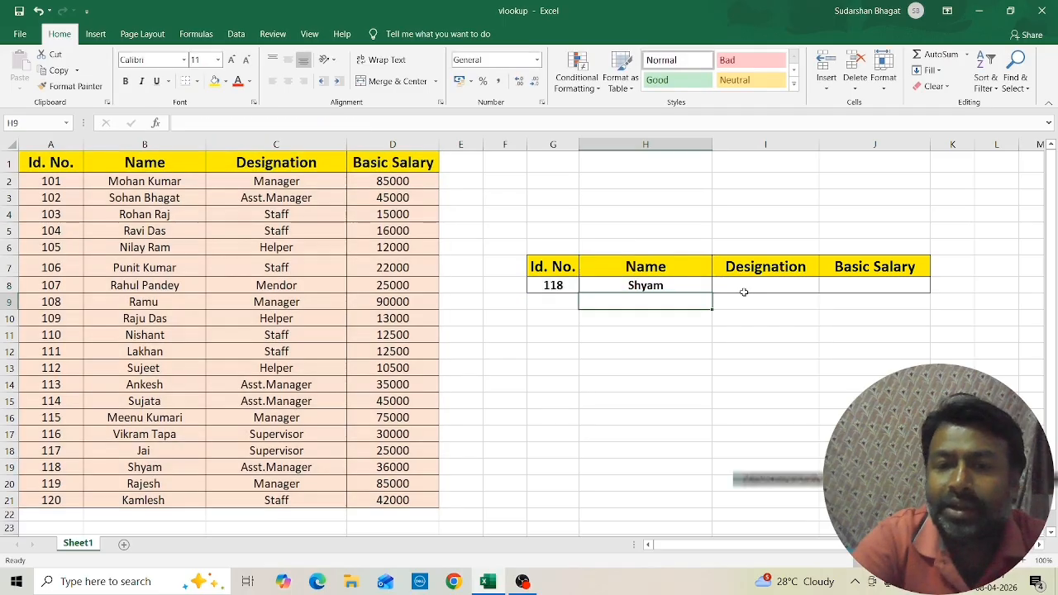
Try to copy the H8 formula with its relative references across to I8:J8
click(643, 286)
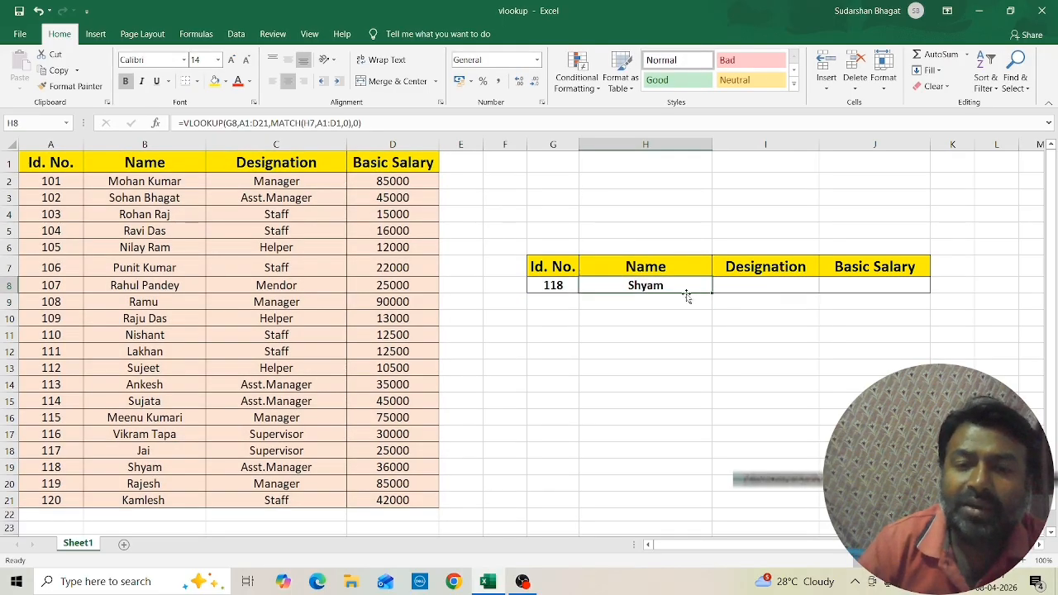
drag(713, 292, 908, 288)
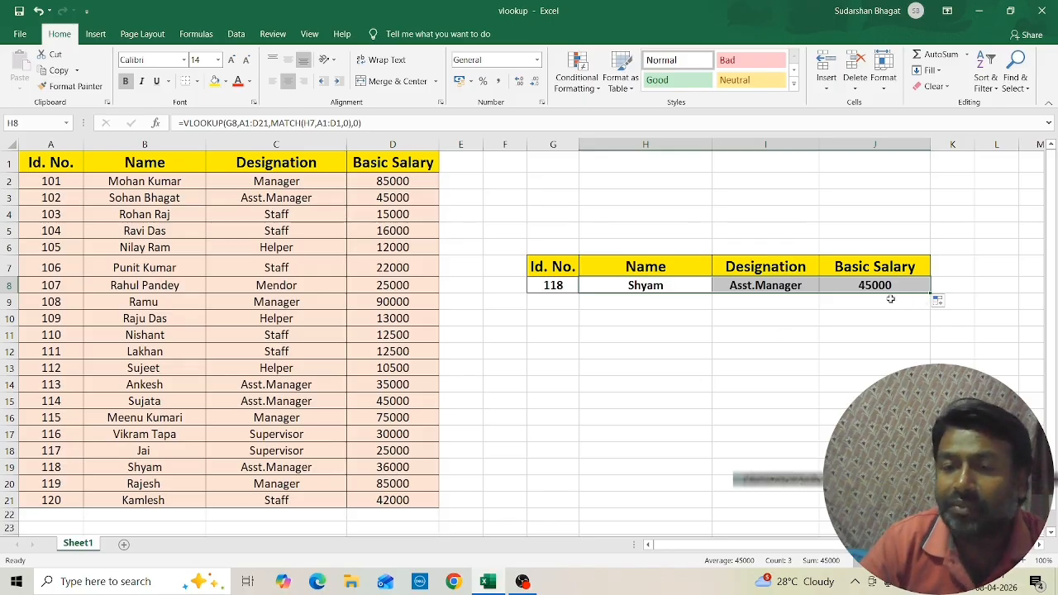
Make the VLOOKUP lookup value and table array in the H8 formula absolute as $G$8 and $A$1:$D$21
double_click(657, 285)
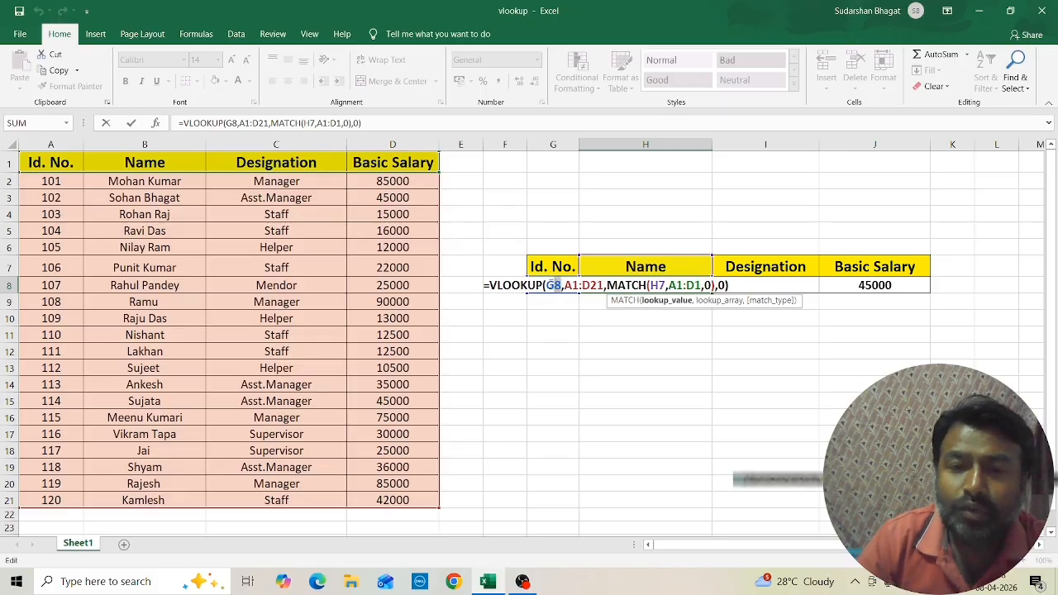
drag(546, 285, 562, 285)
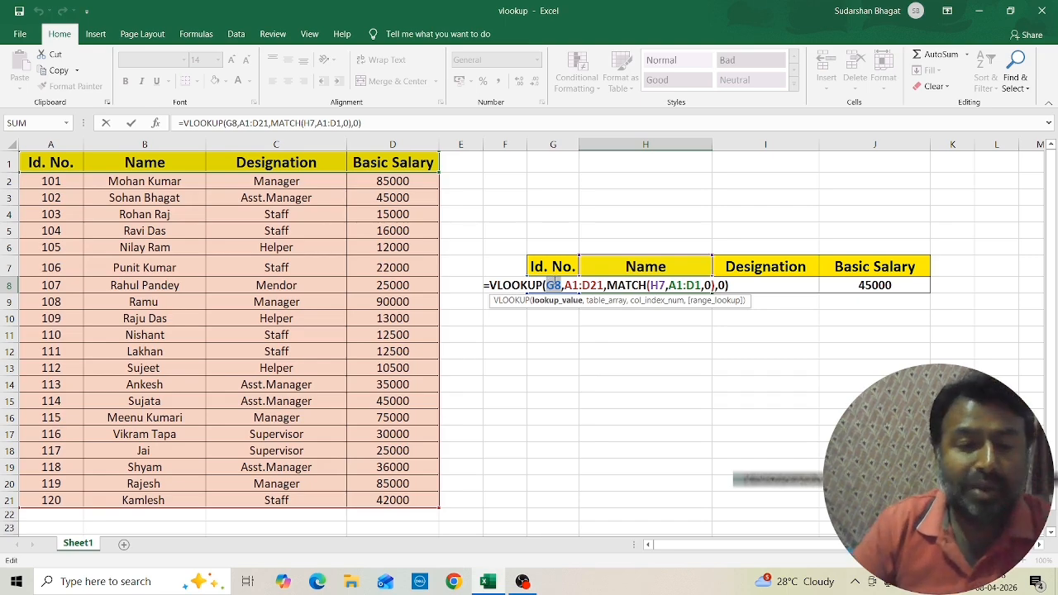
key(F4)
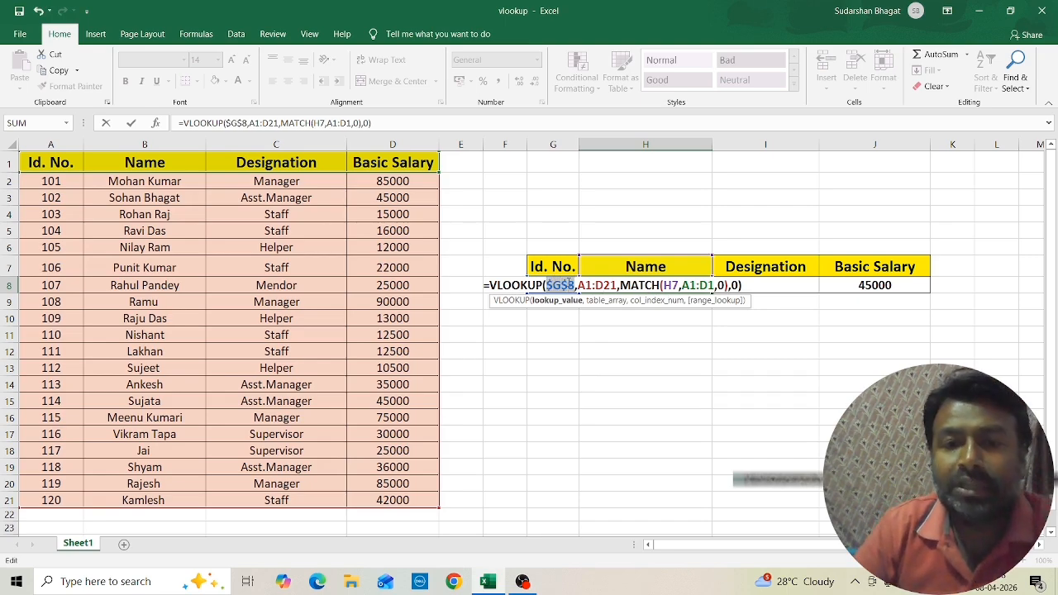
drag(592, 286, 577, 285)
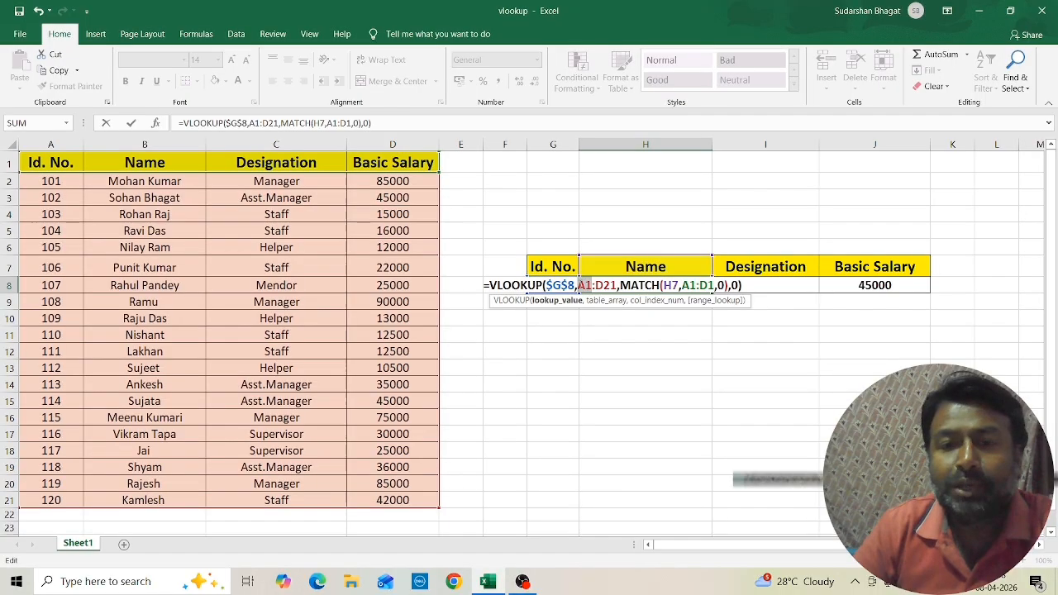
key(F4)
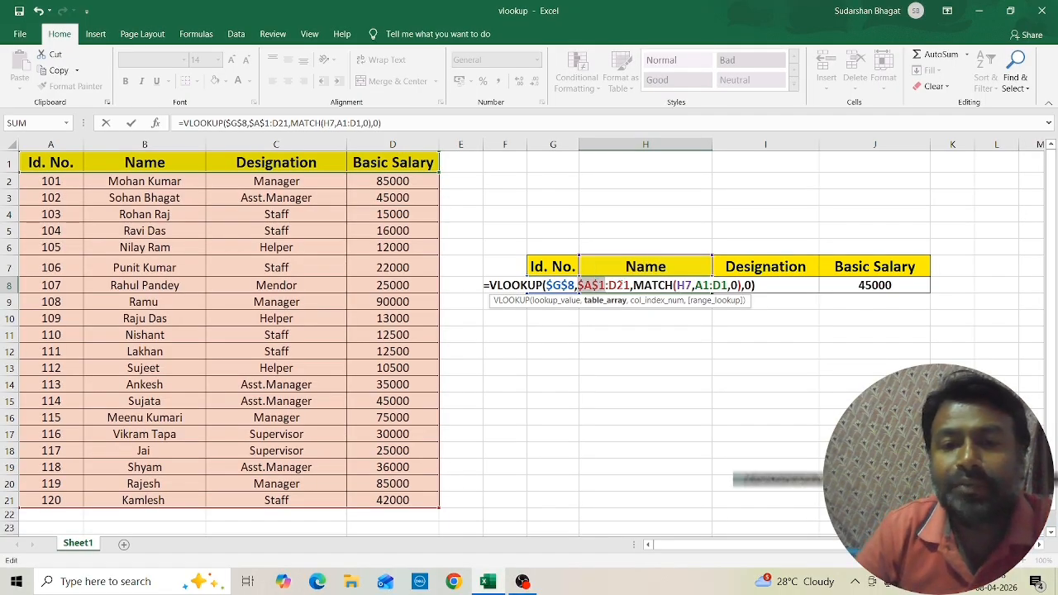
drag(631, 286, 609, 285)
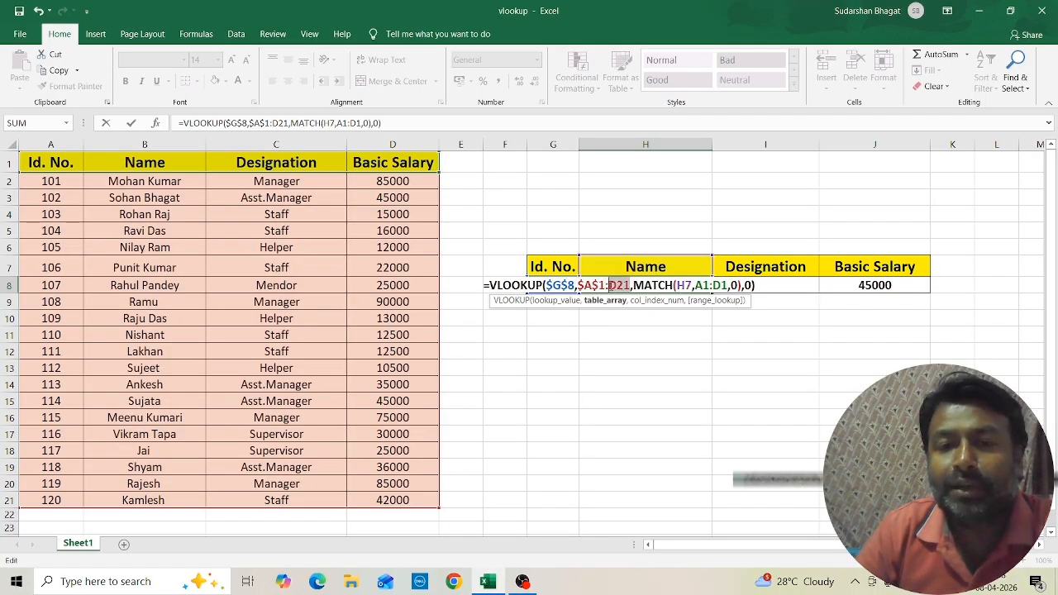
key(F4)
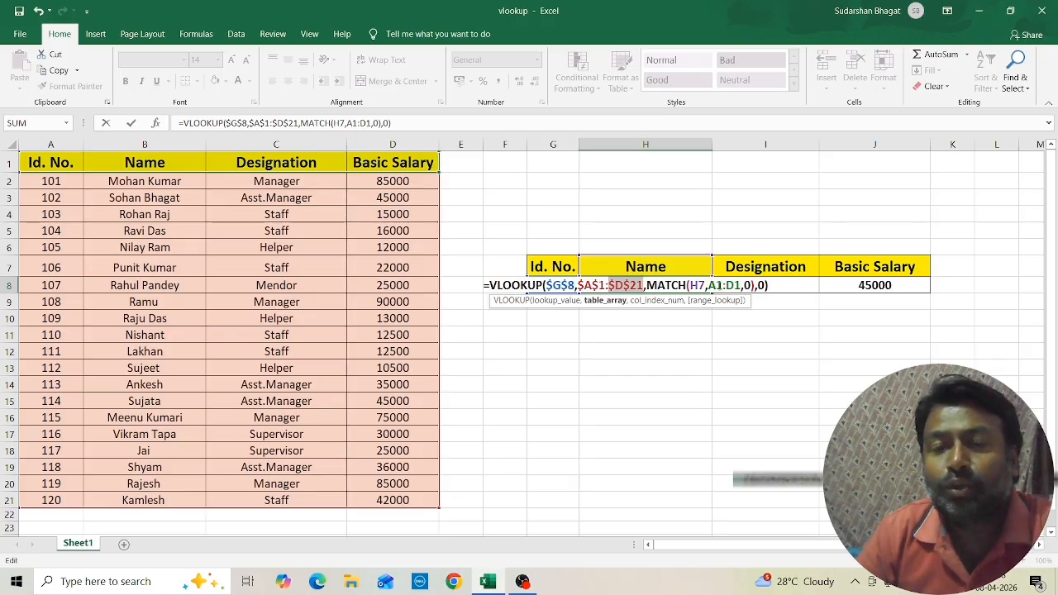
Lock the MATCH lookup array in the H8 formula as $A$1:$D$1, keeping H7 relative, and commit the formula
drag(721, 285, 708, 285)
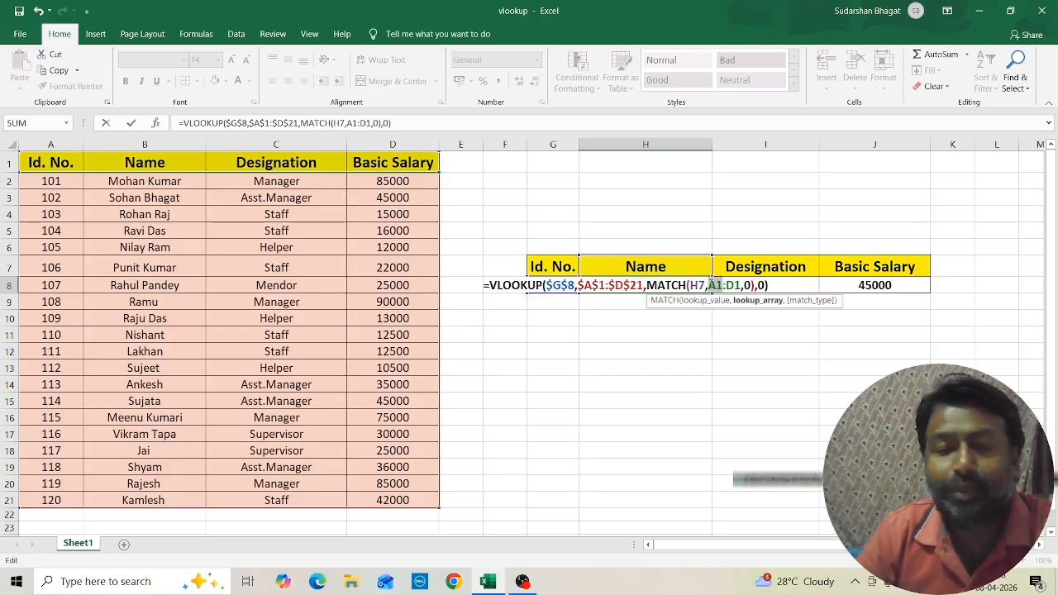
key(F4)
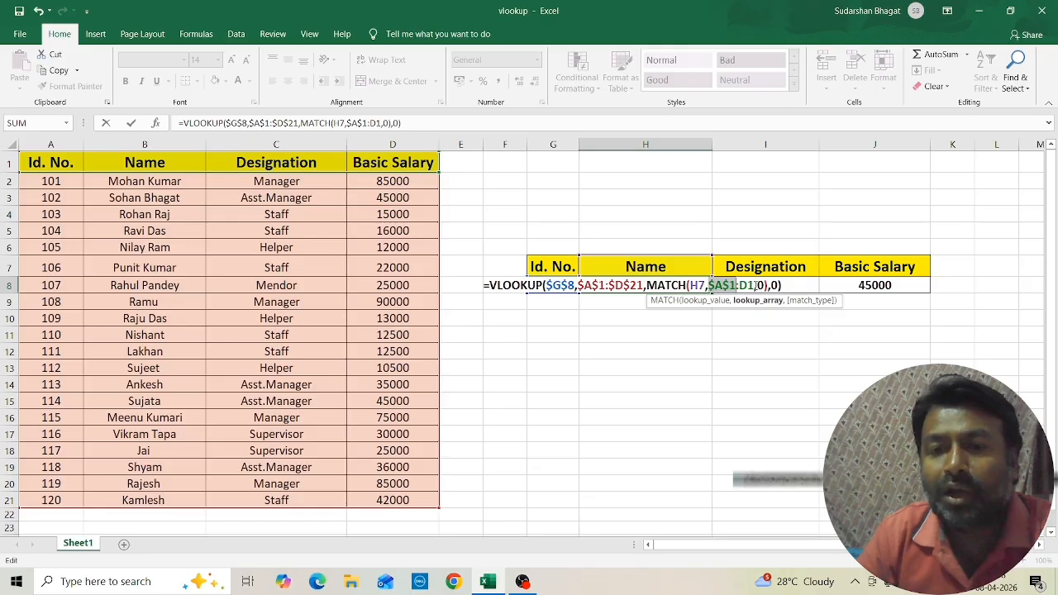
drag(754, 285, 740, 285)
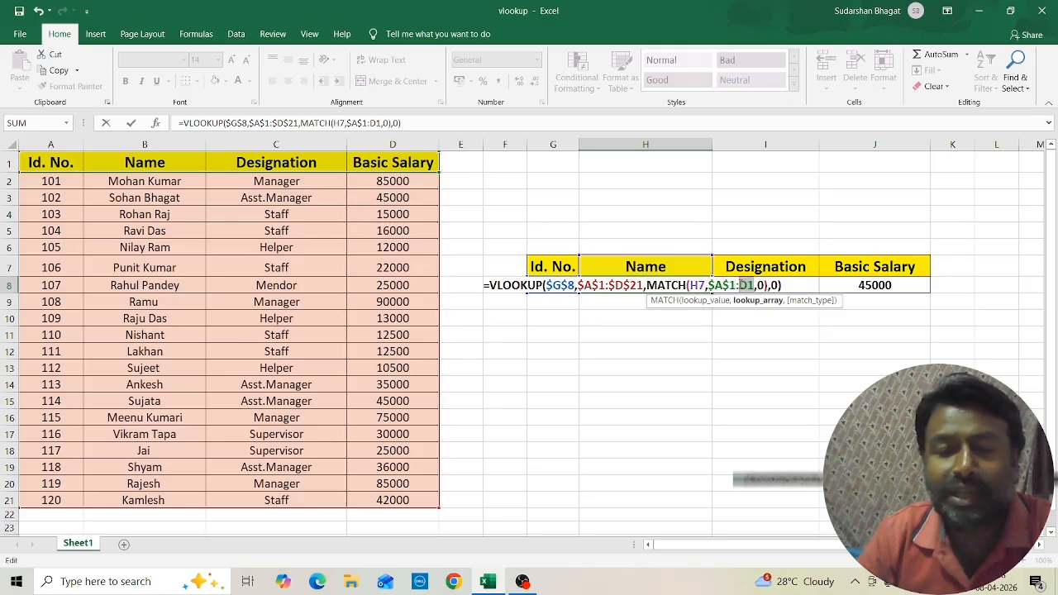
key(F4)
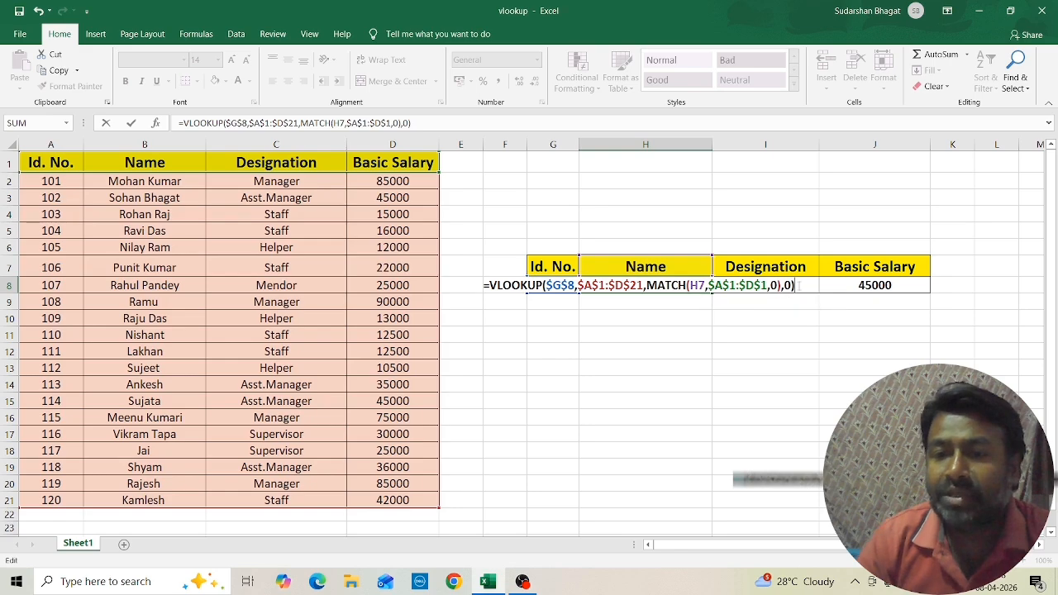
key(Return)
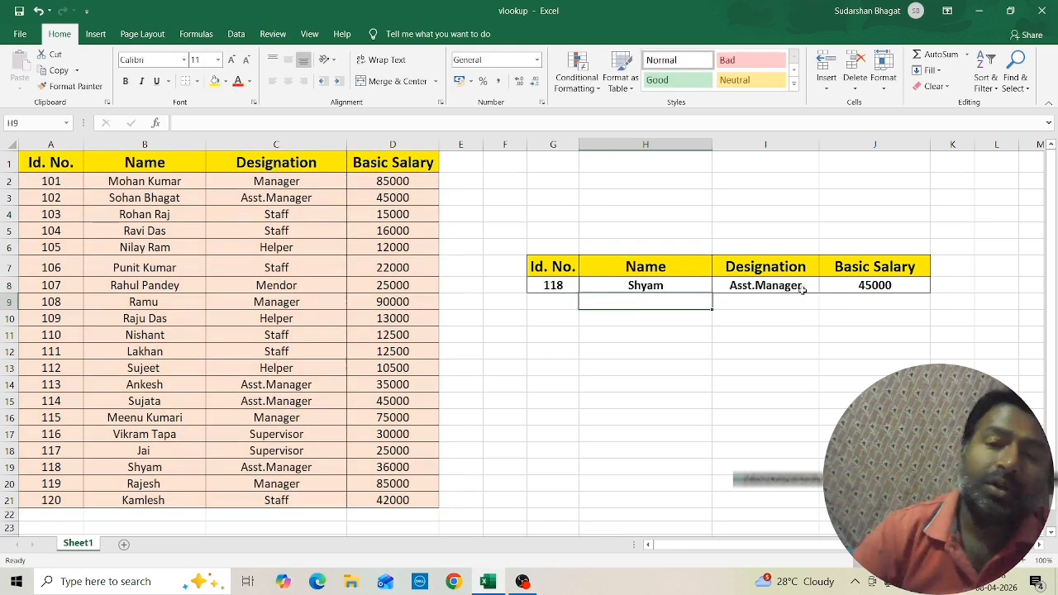
Fill the H8 formula with absolute references across the Designation and Basic Salary cells I8:J8
click(684, 287)
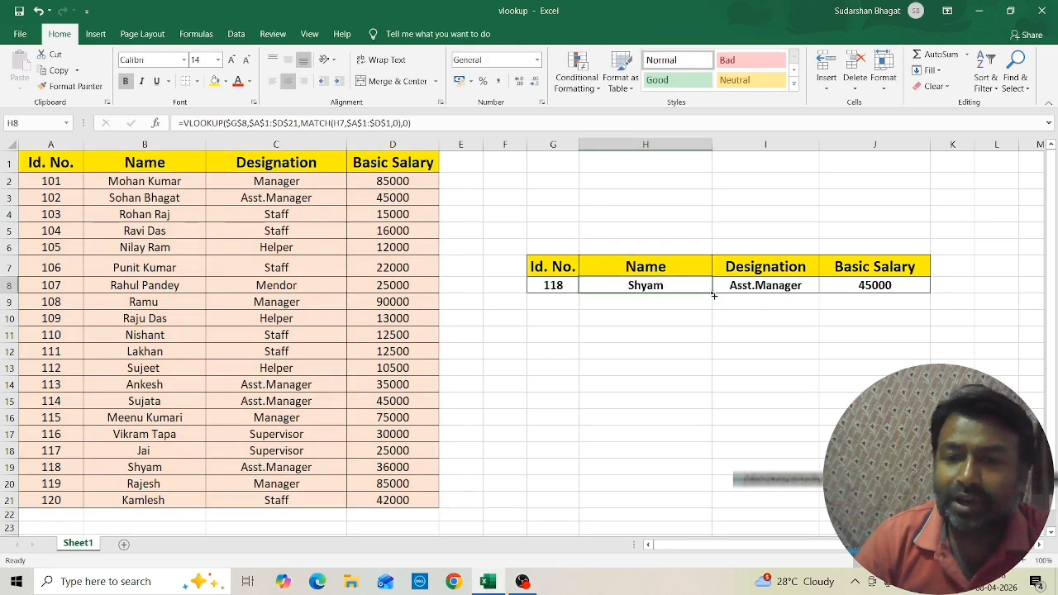
drag(713, 294, 899, 291)
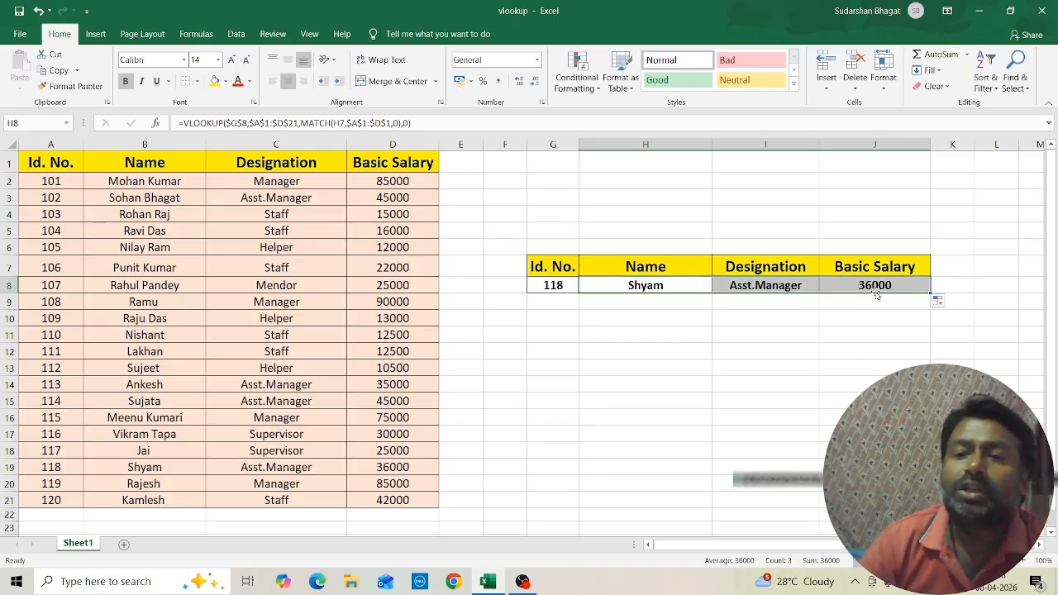
click(884, 313)
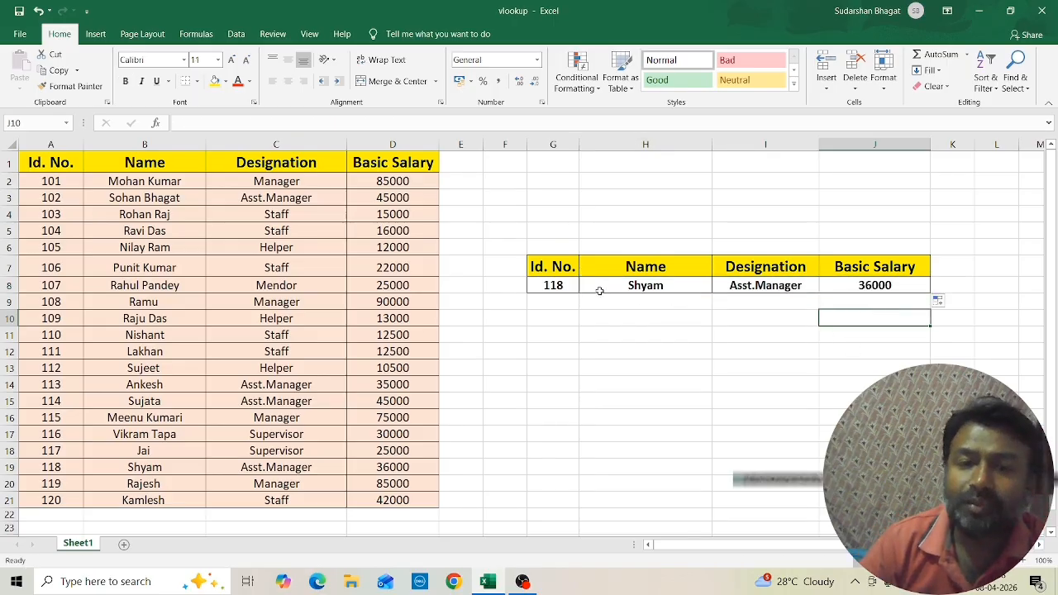
Test the copied formulas by setting the Id. No. in cell G8 to 114
click(558, 286)
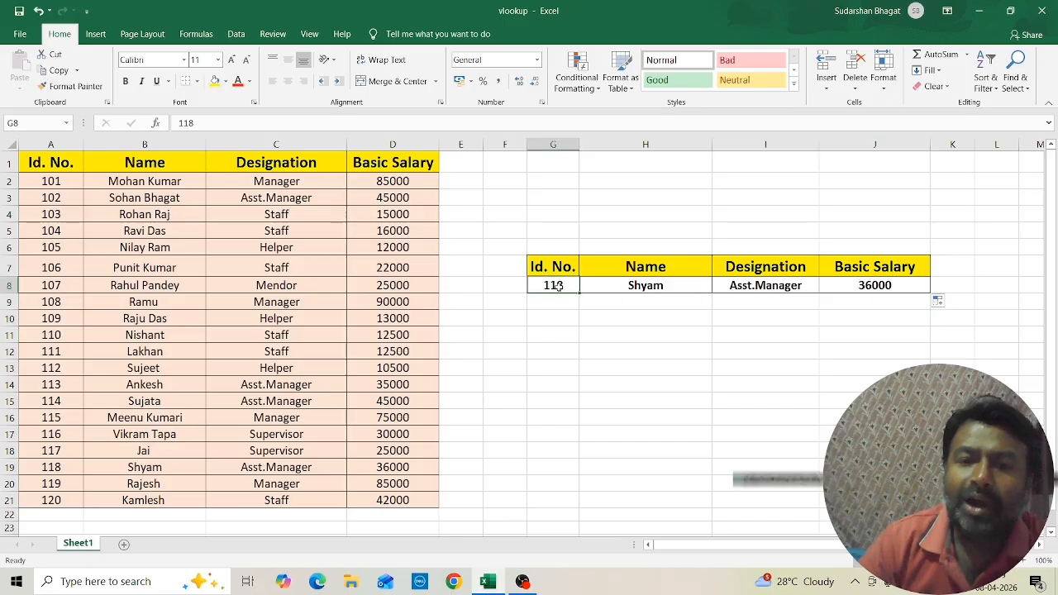
text(114)
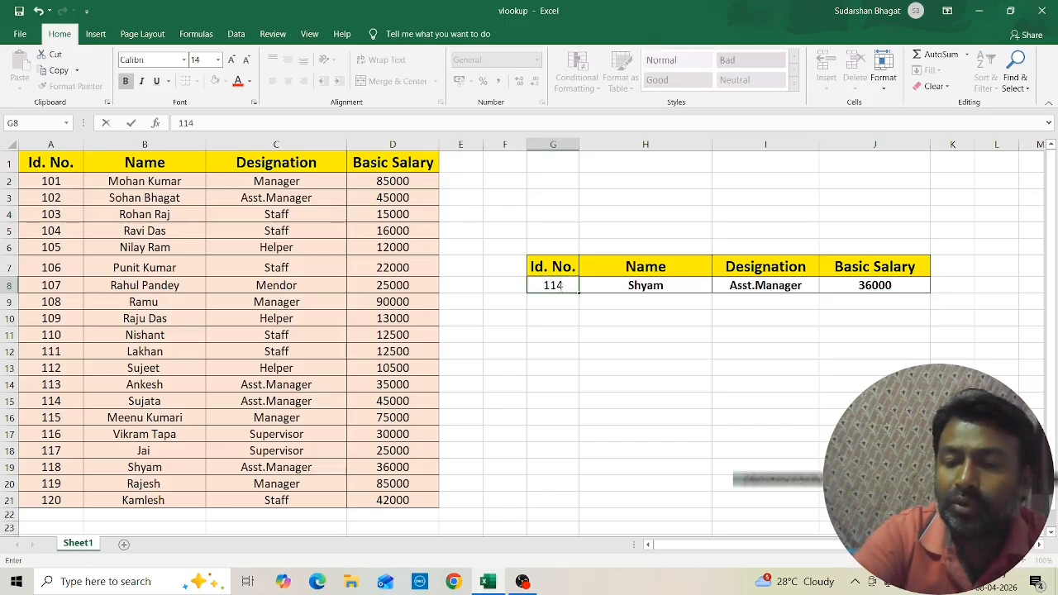
key(Return)
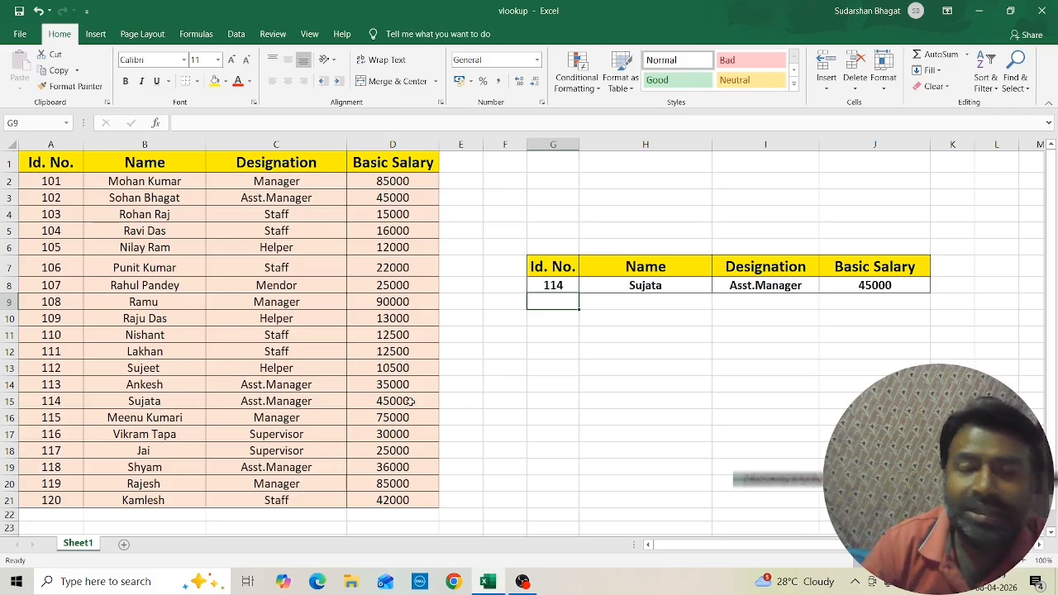
Change the Id. No. in cell G8 to 119 to look up another employee
click(551, 287)
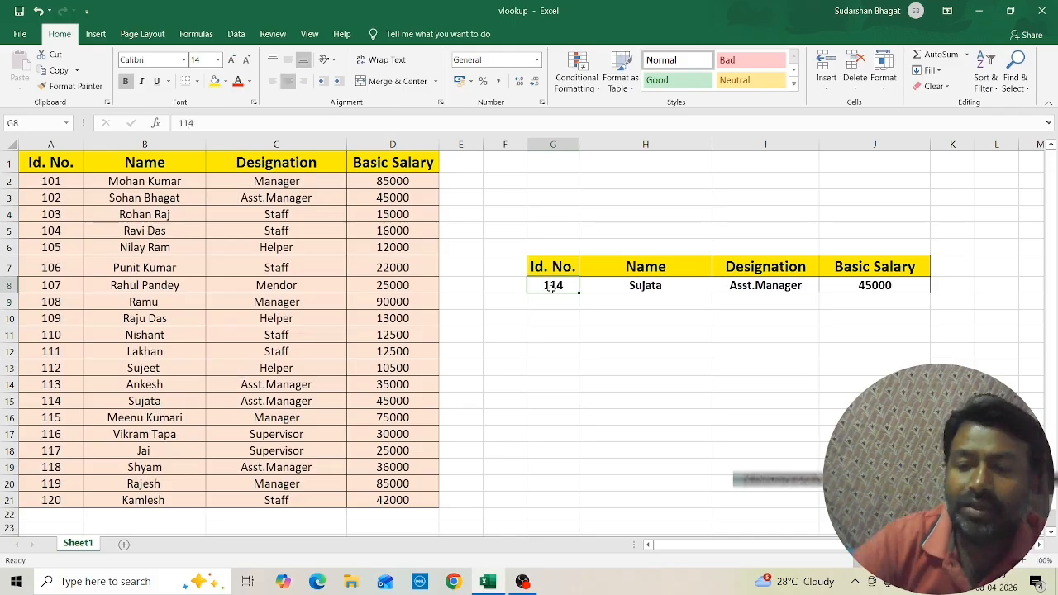
text(1)
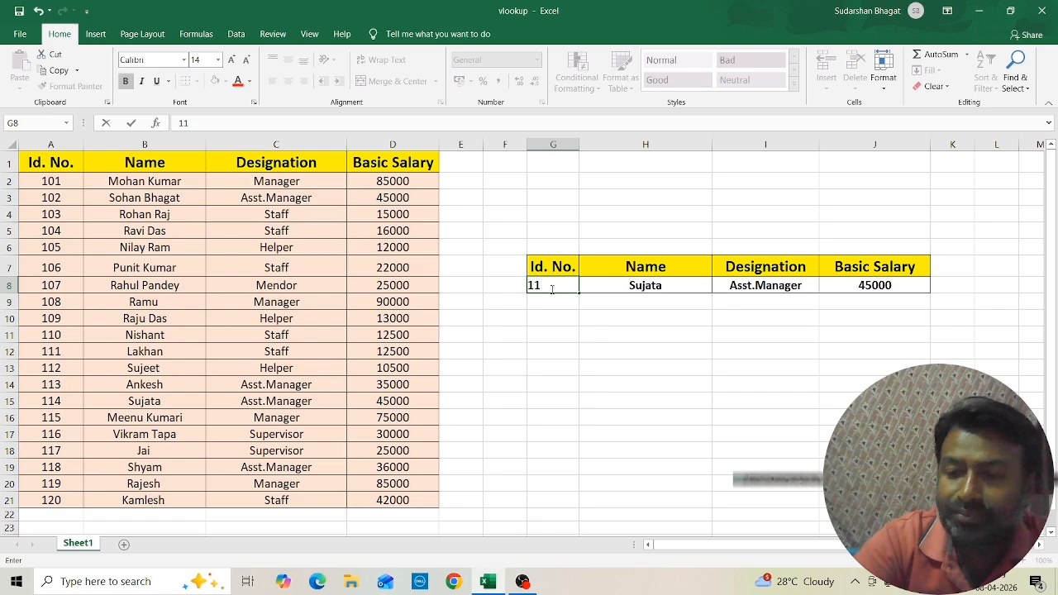
key(Return)
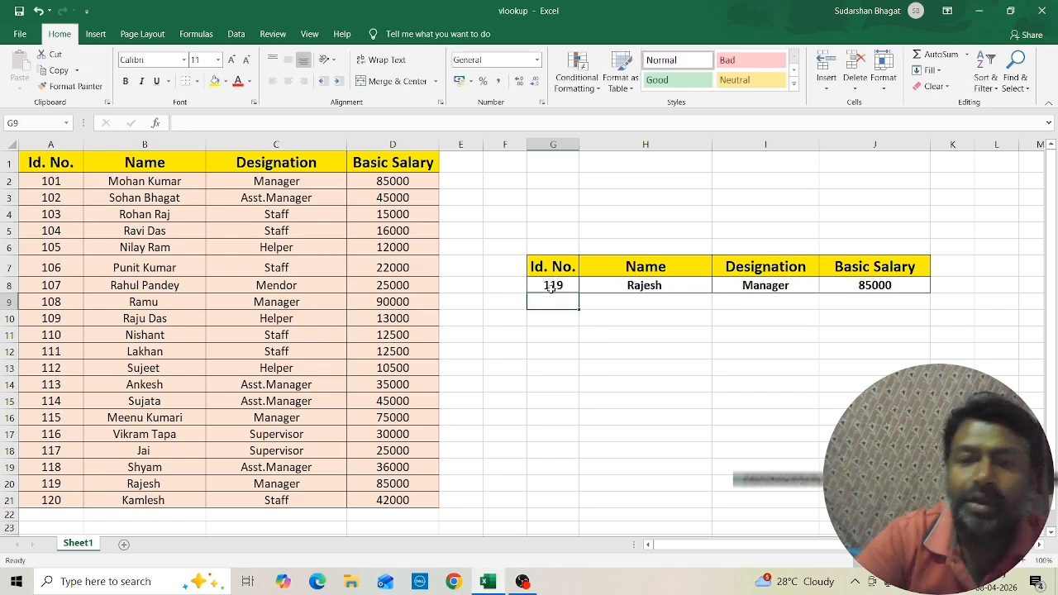